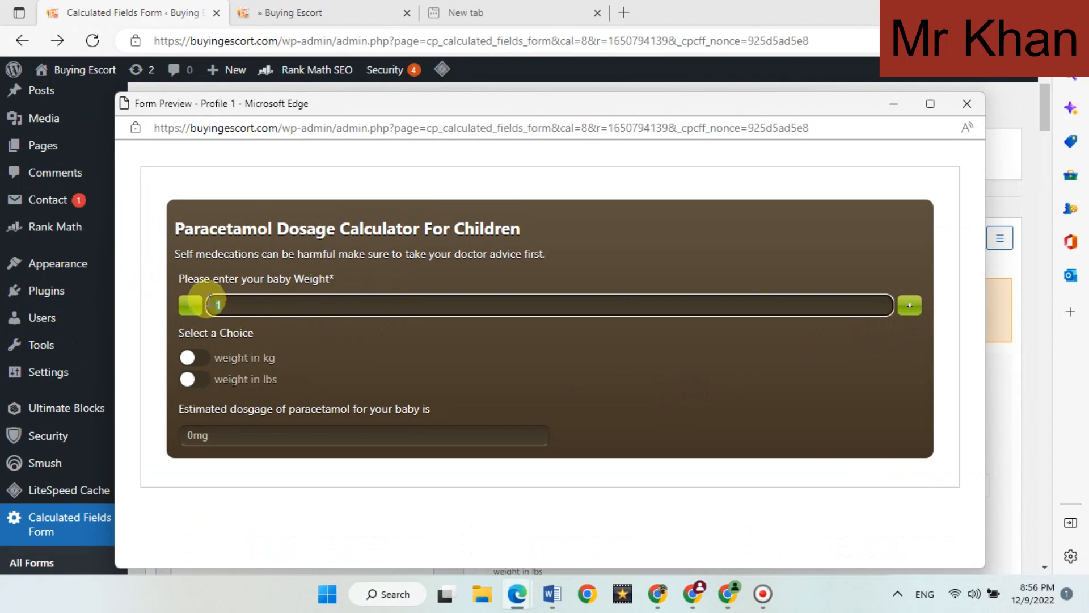
- Test the dosage calculator preview with a baby weight of 8 and the "weight in kg" choice
type("8")
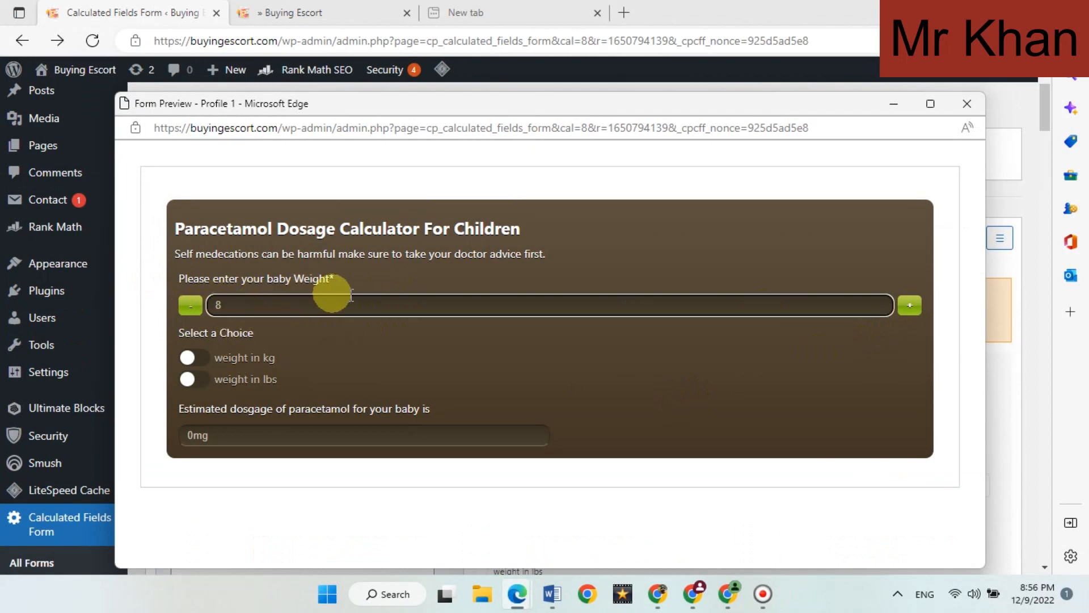
left_click(193, 358)
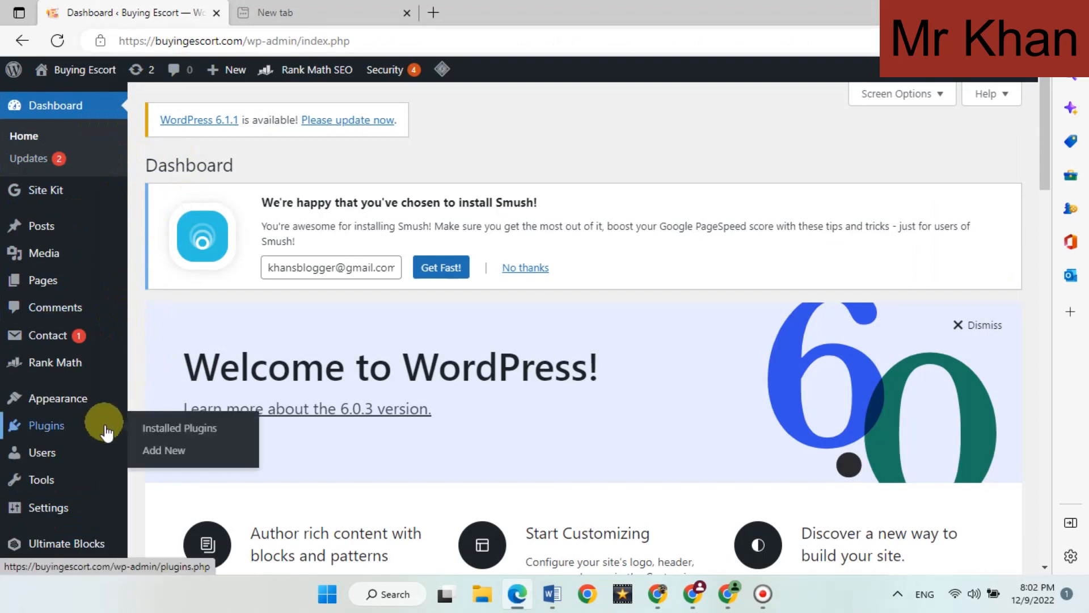
- Go to the page for adding new plugins and search for "calculated"
left_click(57, 432)
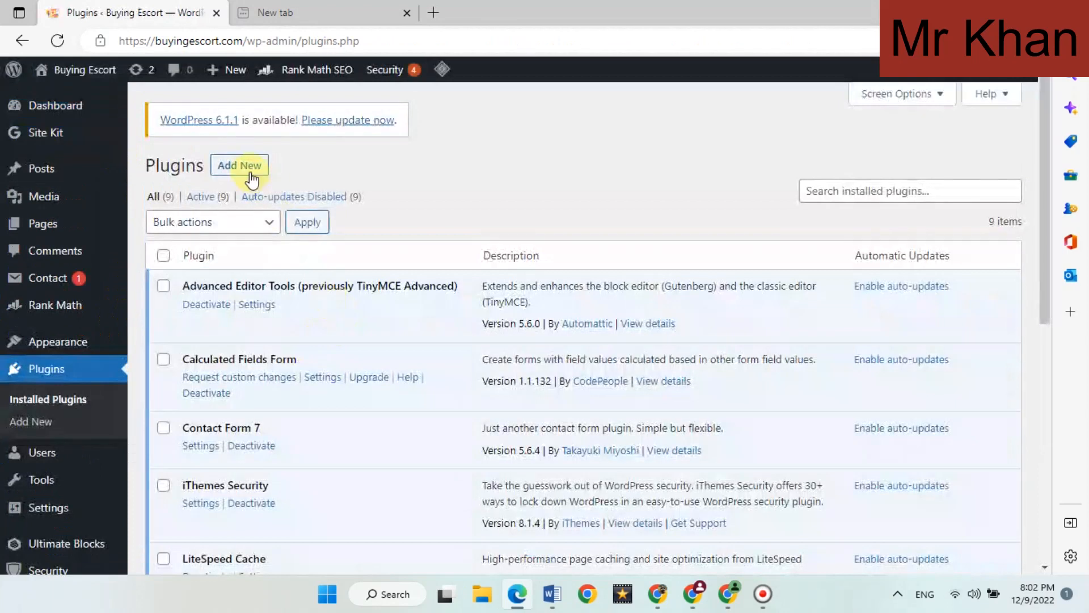
left_click(251, 177)
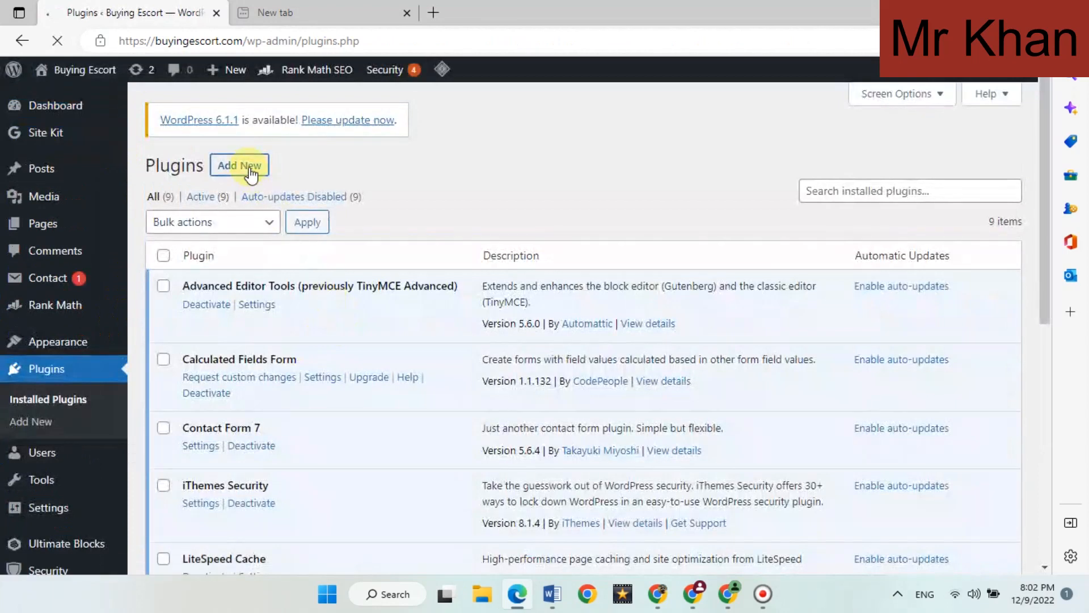
type("cal")
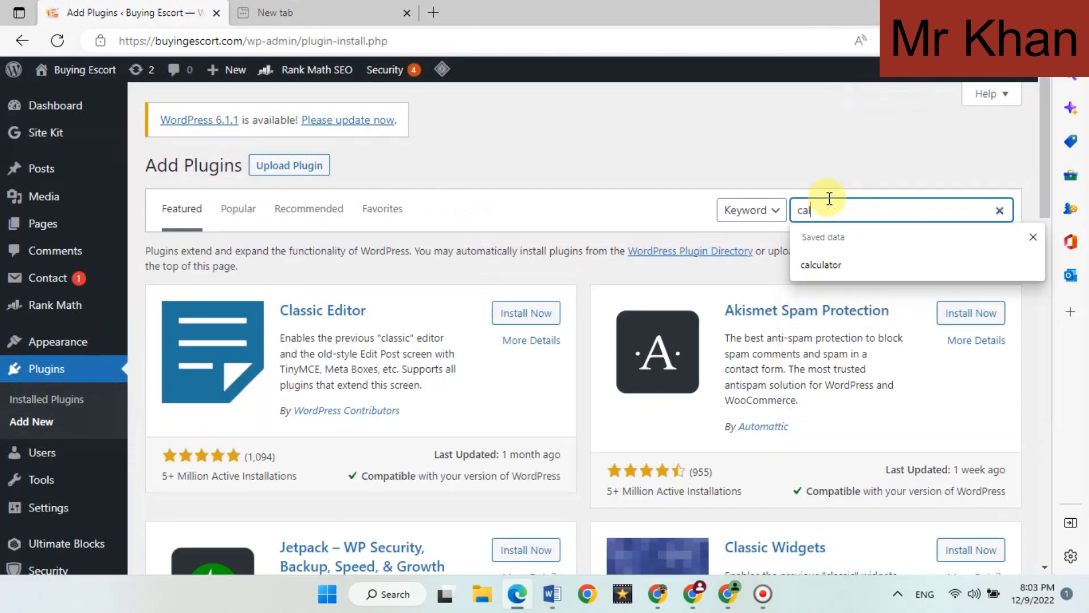
type("culated")
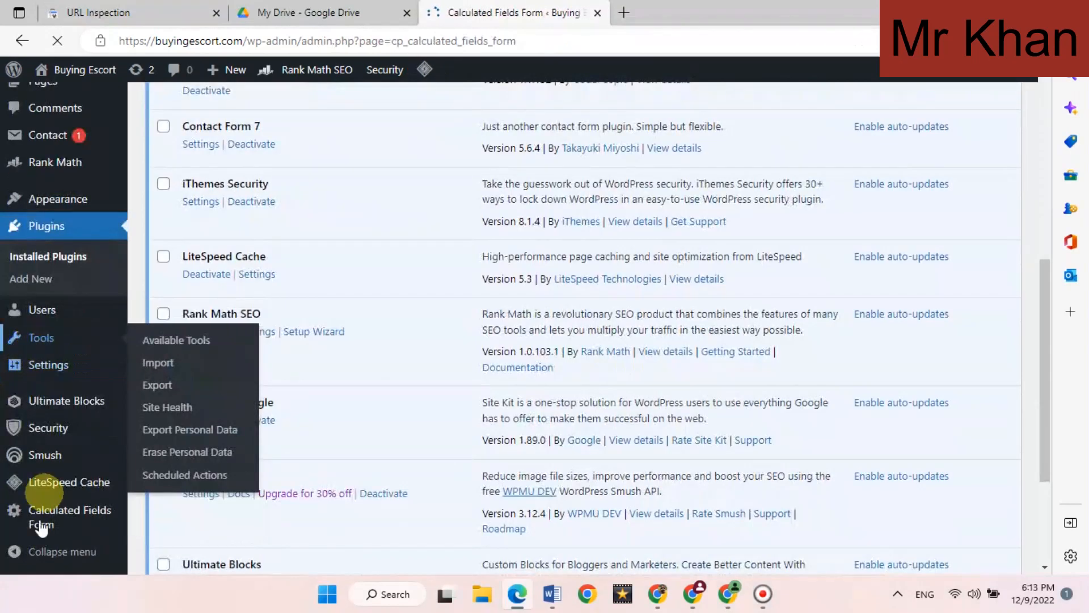
- Open the Calculated Fields Form plugin page and examine the list of existing forms with their options and shortcodes
left_click(40, 519)
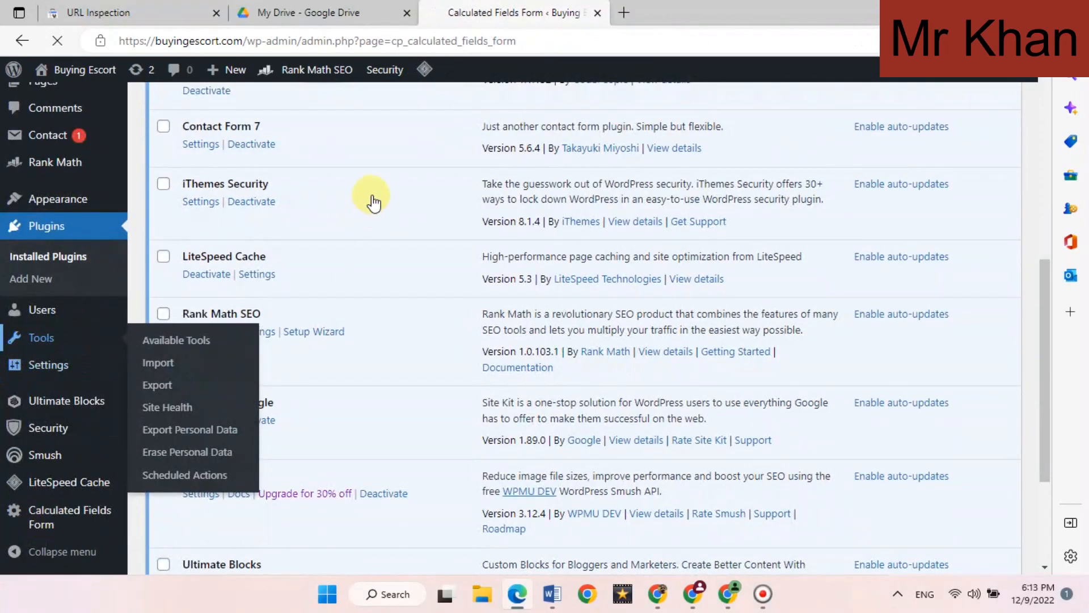
scroll(295, 193, "down", 3)
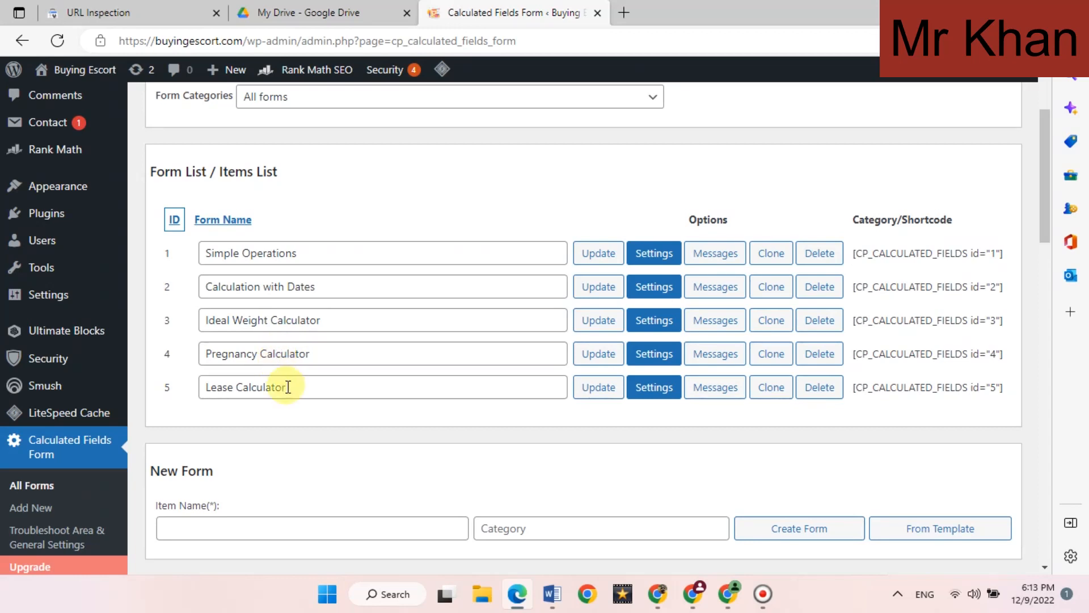
scroll(335, 360, "down", 1)
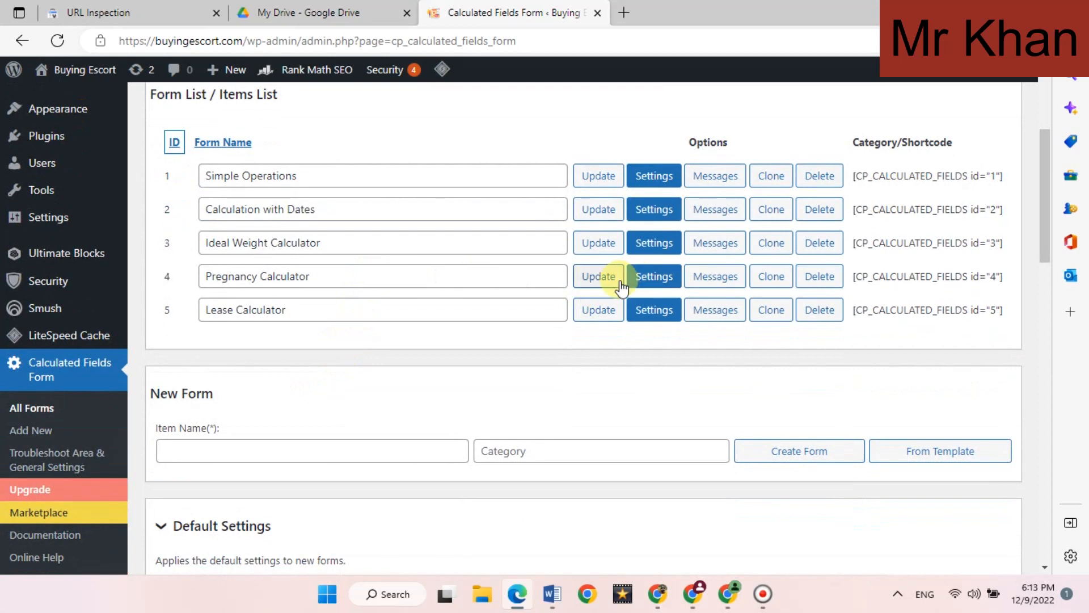
scroll(622, 287, "up", 3)
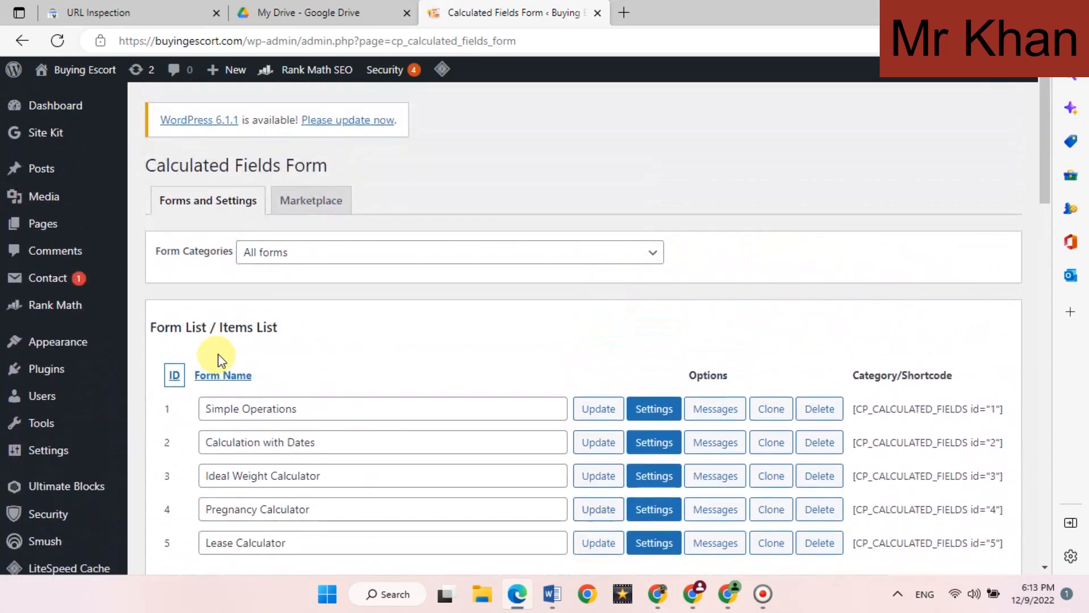
scroll(219, 357, "down", 2)
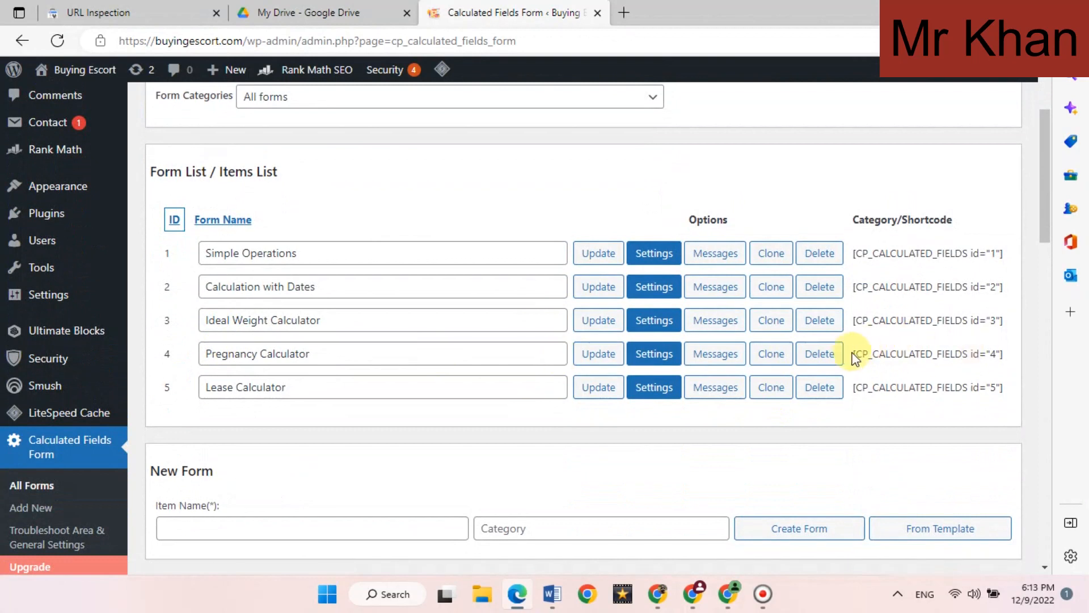
- Select the Pregnancy Calculator form's shortcode and open the site's Posts section
left_click_drag(855, 351, 1000, 352)
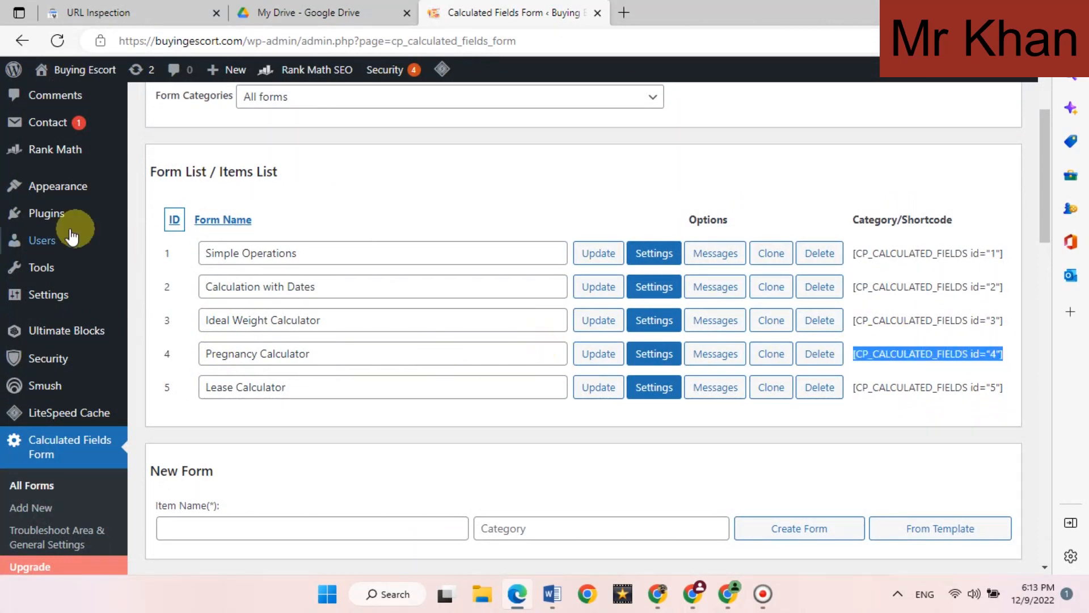
scroll(71, 244, "up", 2)
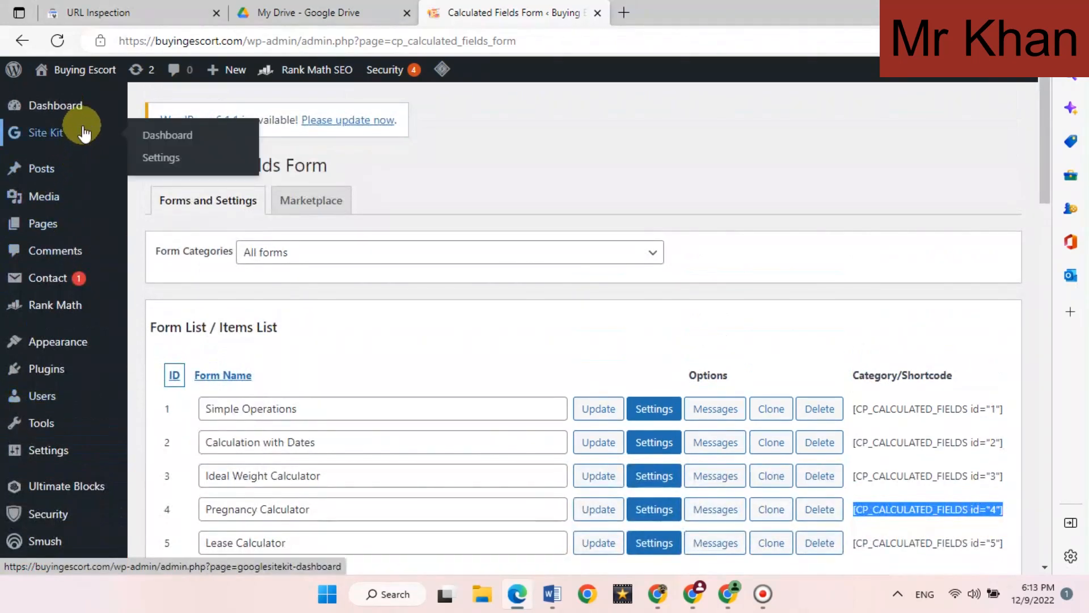
mouse_move(83, 182)
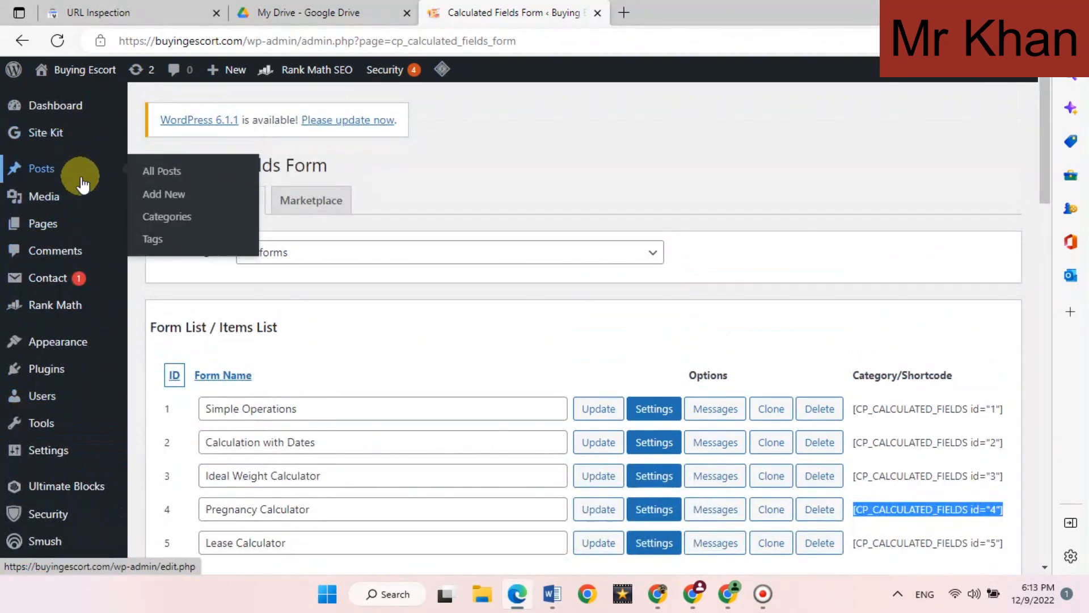
left_click(82, 183)
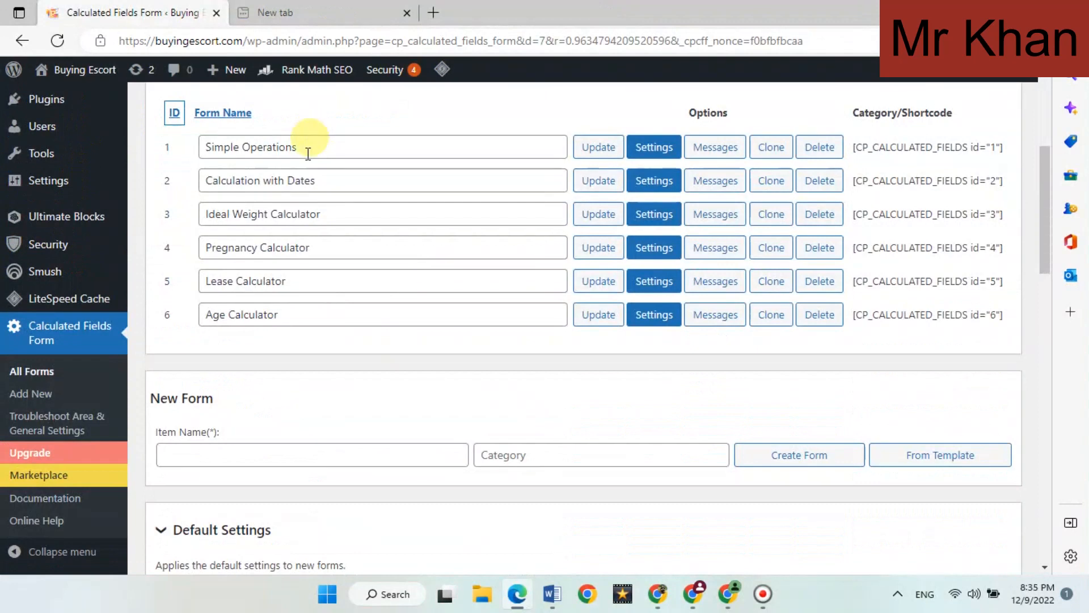
- Create a new form with the item name "Paracetamol Dosage Calculator For Children"
scroll(267, 326, "down", 3)
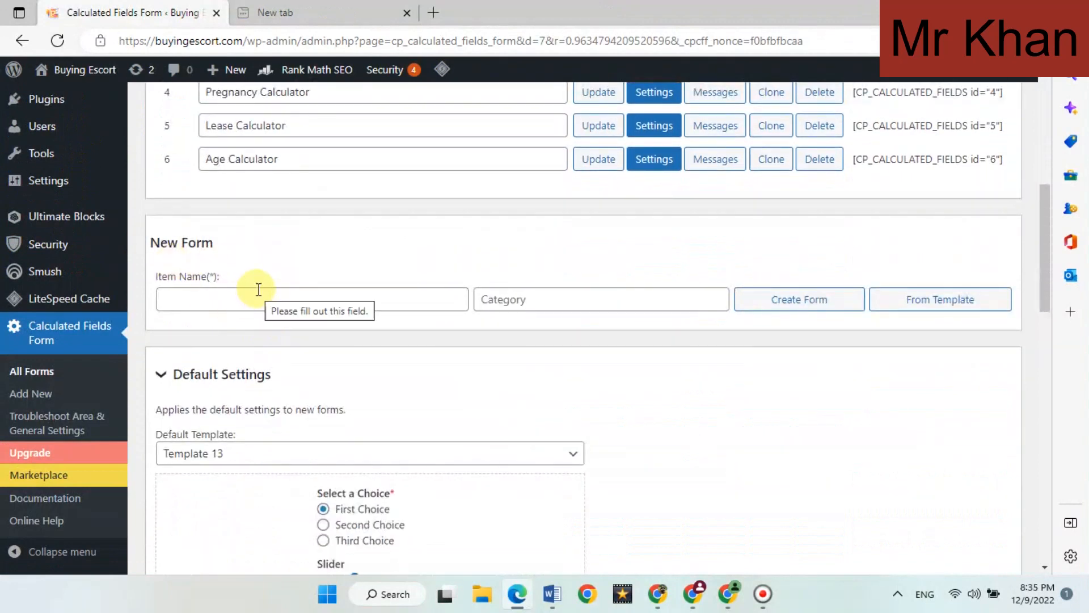
left_click(266, 299)
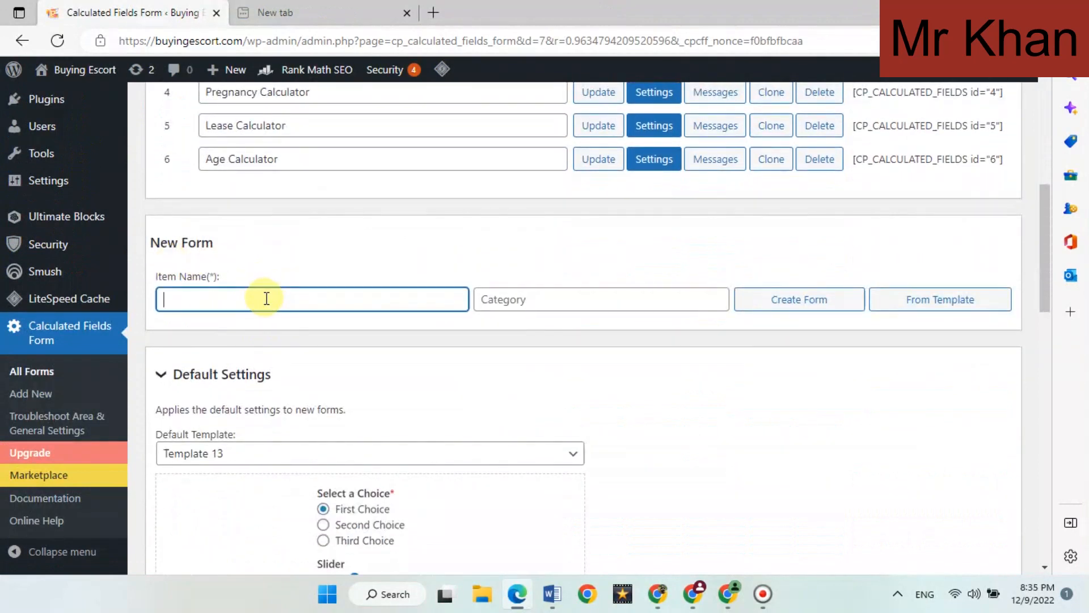
type("Paracetamol Dosage Calculator For Children")
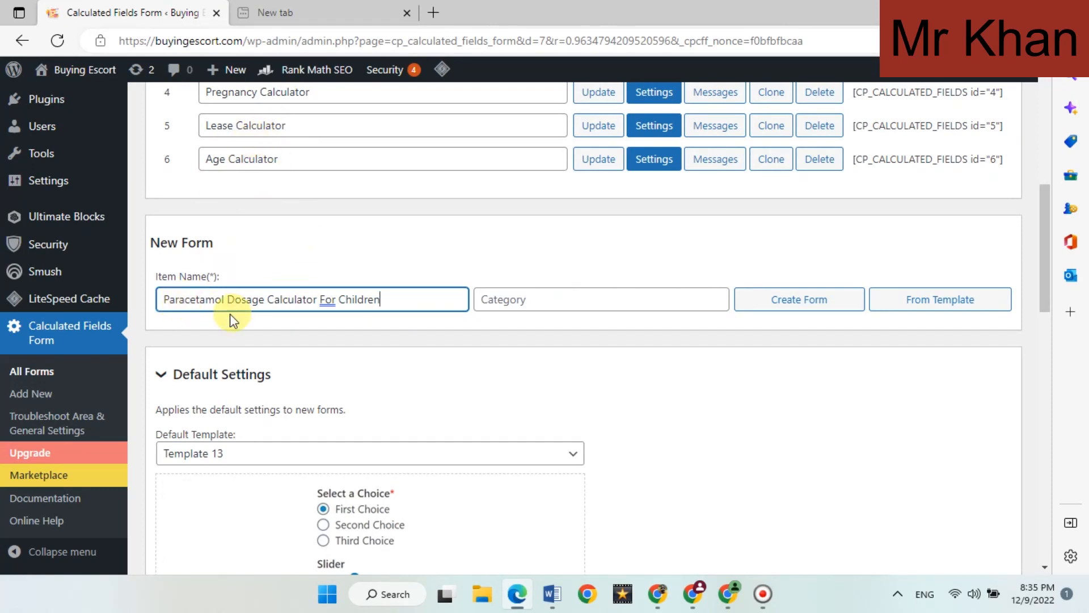
scroll(348, 301, "down", 1)
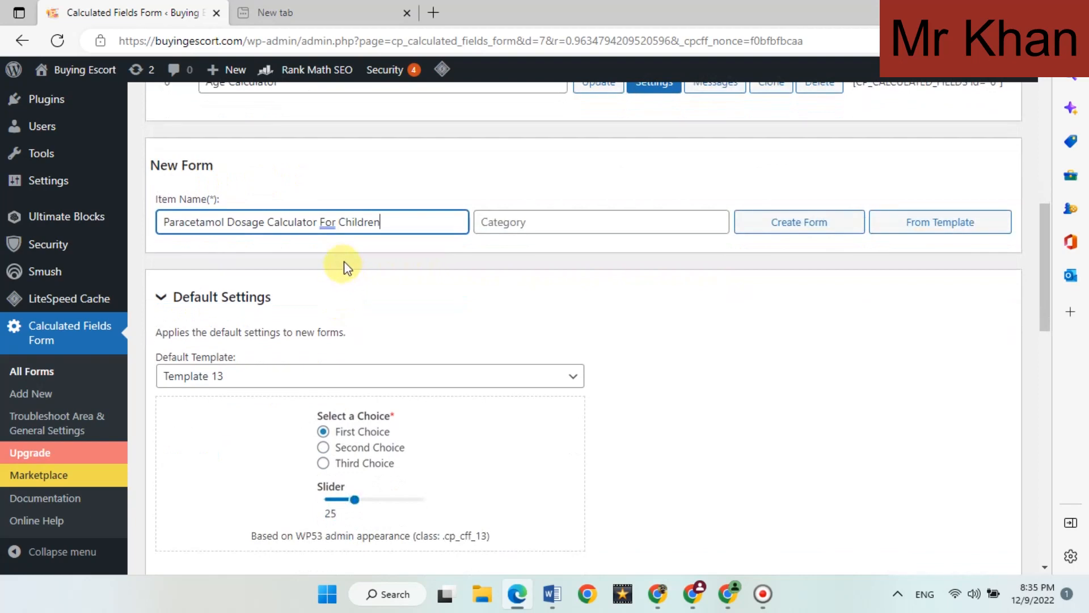
scroll(352, 253, "down", 1)
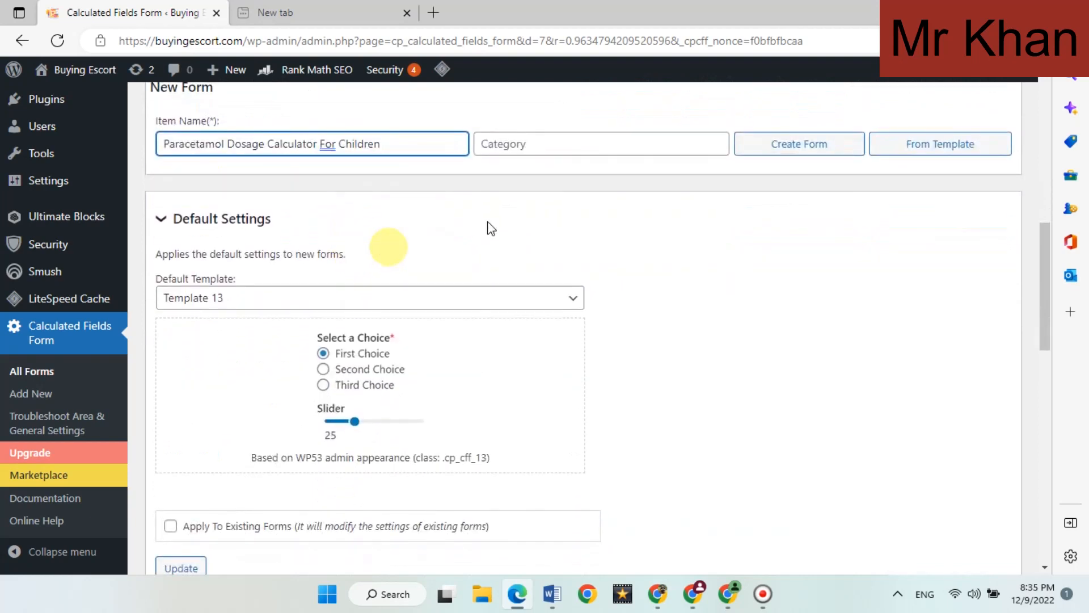
left_click(798, 143)
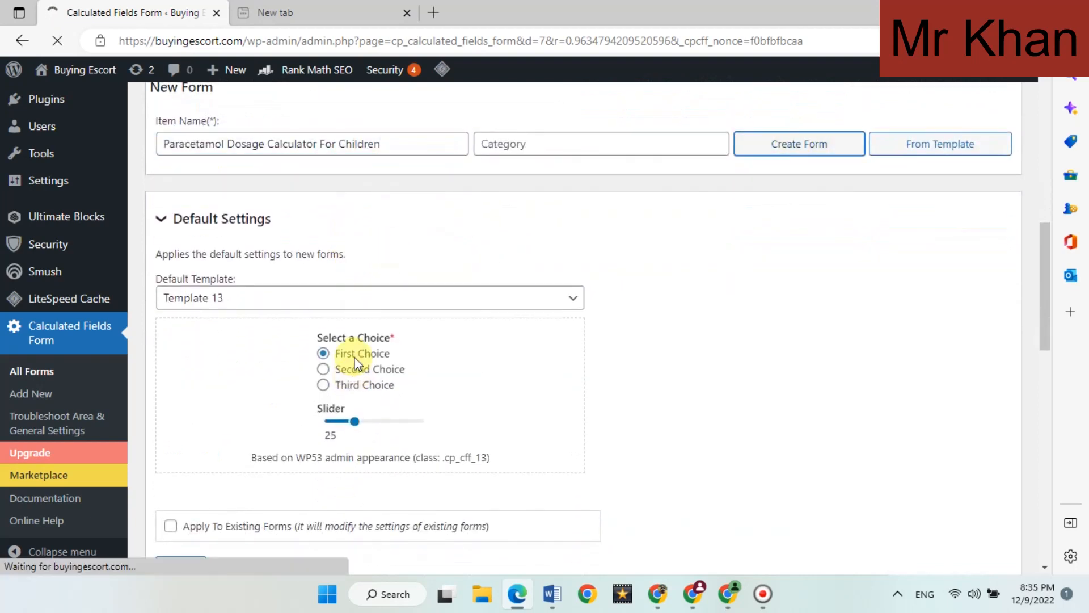
- Open the form settings from the "Calculated Form" header and check the starter form in a preview
scroll(655, 253, "down", 2)
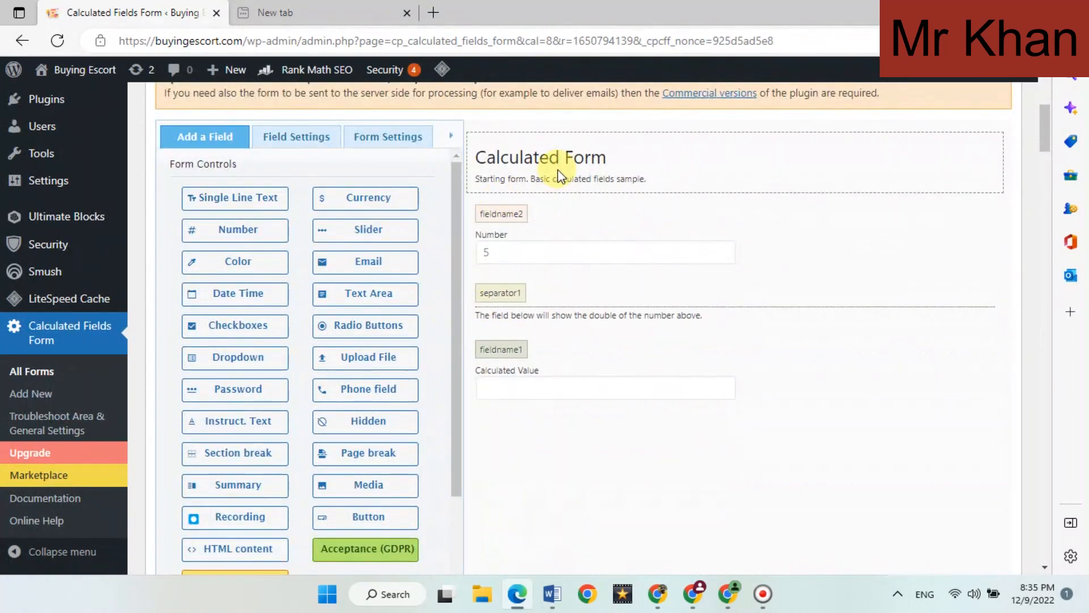
left_click(608, 160)
scroll(615, 298, "up", 2)
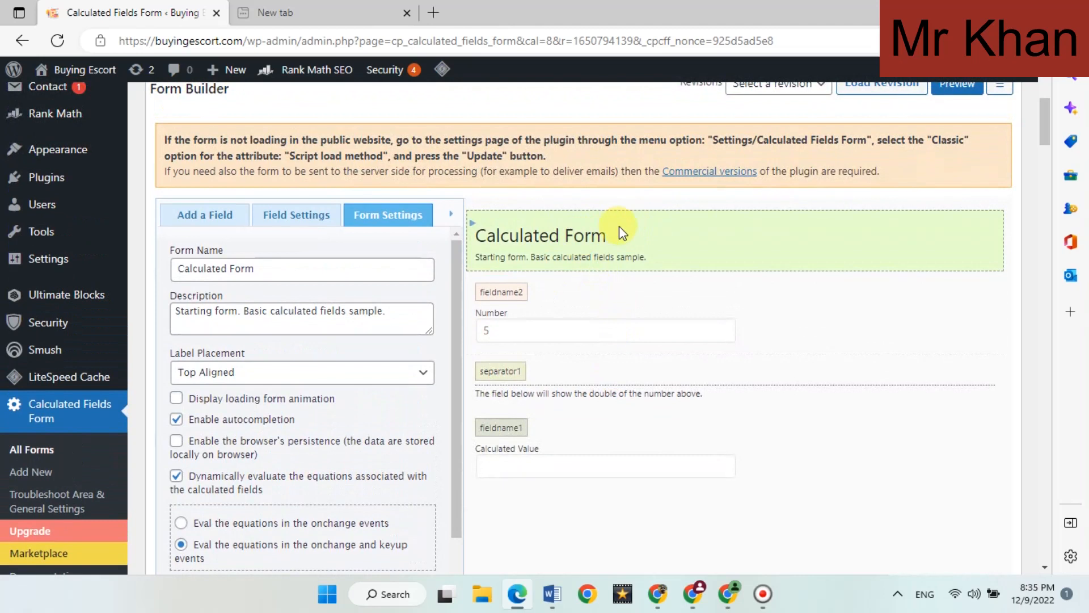
scroll(627, 253, "up", 2)
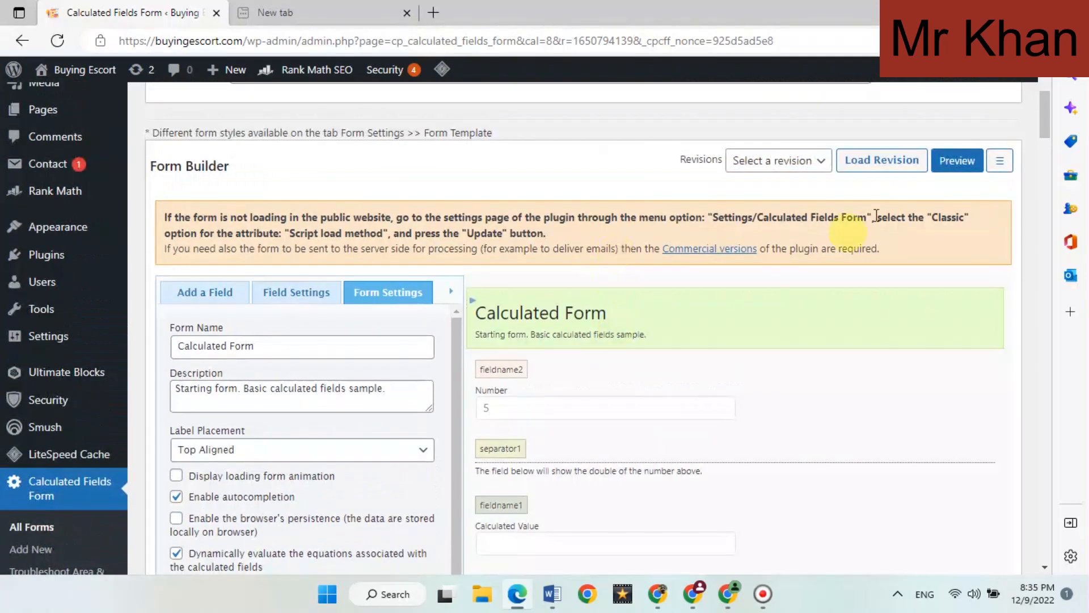
left_click(941, 164)
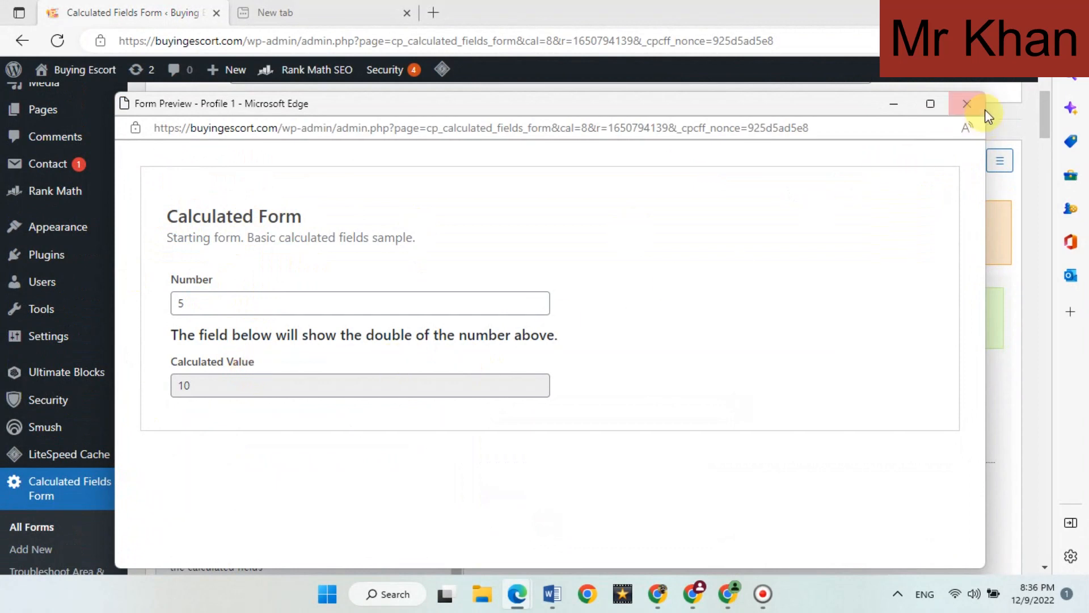
left_click(967, 104)
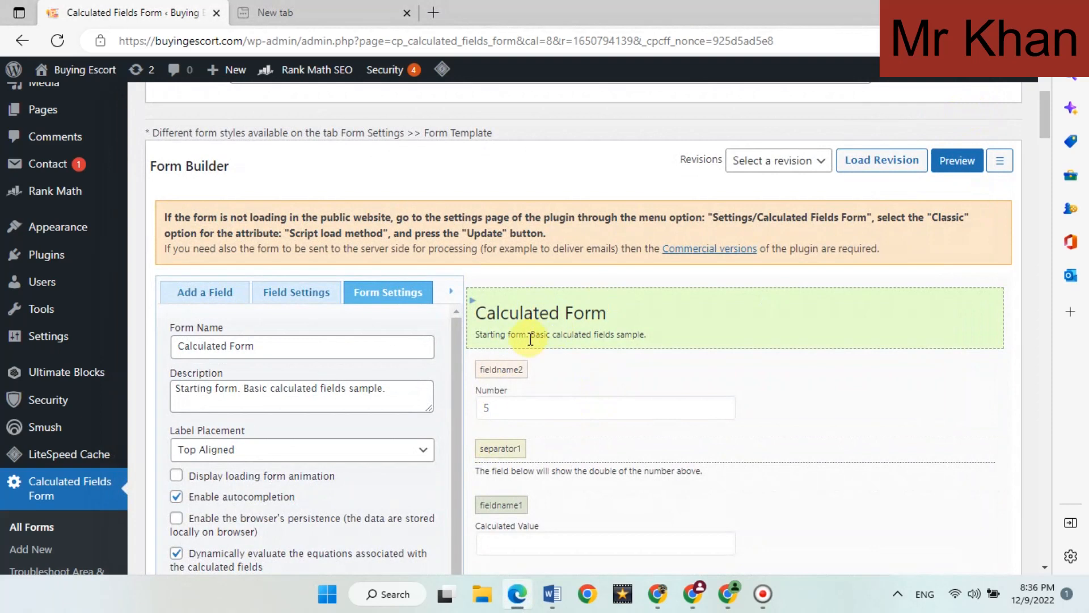
- Replace the form name in the form settings with "Paracetamol Dosage Calculator For Children"
scroll(538, 321, "down", 1)
left_click_drag(319, 264, 162, 267)
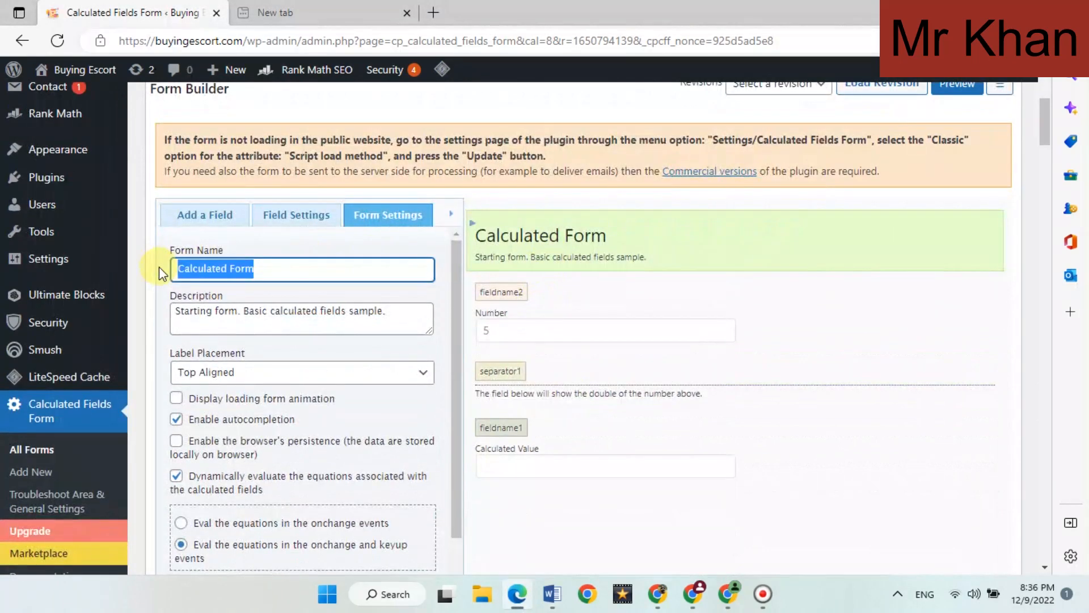
type("Paracetamol Dosage Calculator For Children")
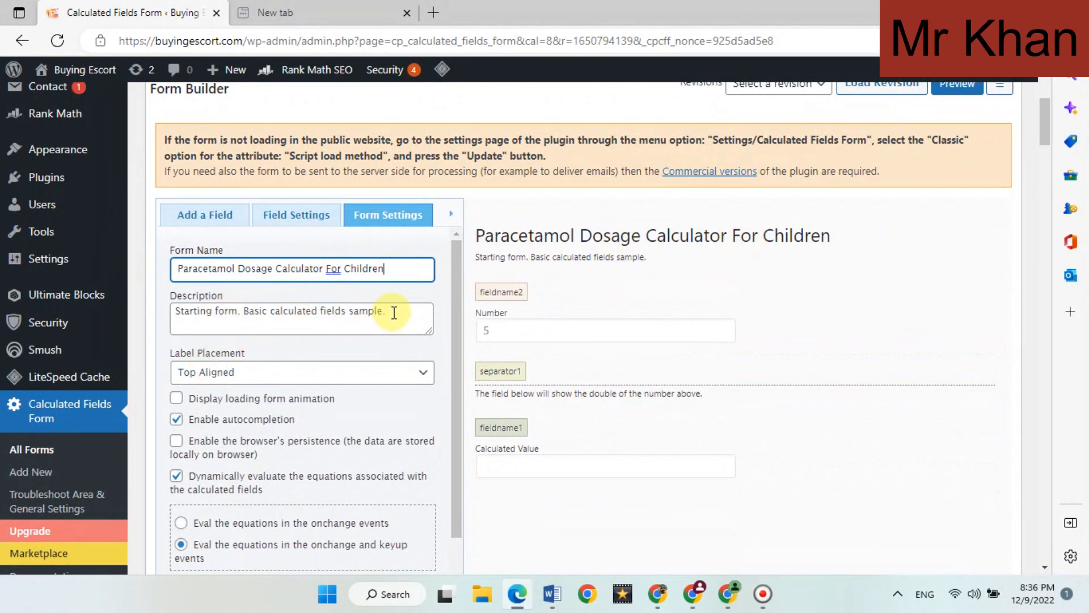
- Set the form description to "Self medecations can be harmful make sure to take your doctor advice first." and preview the form
left_click_drag(389, 310, 173, 310)
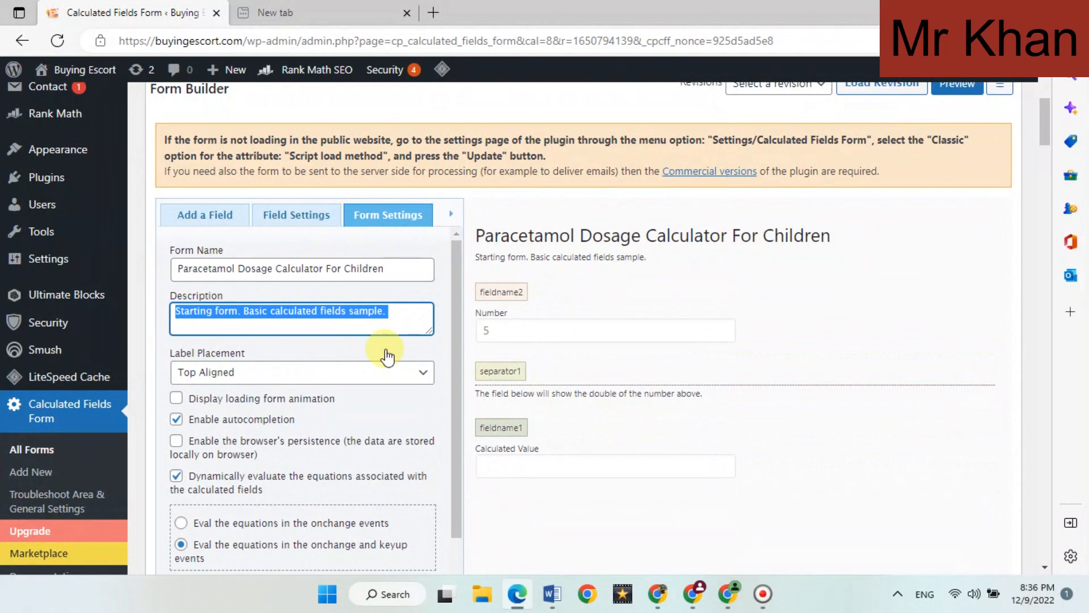
type("Self med")
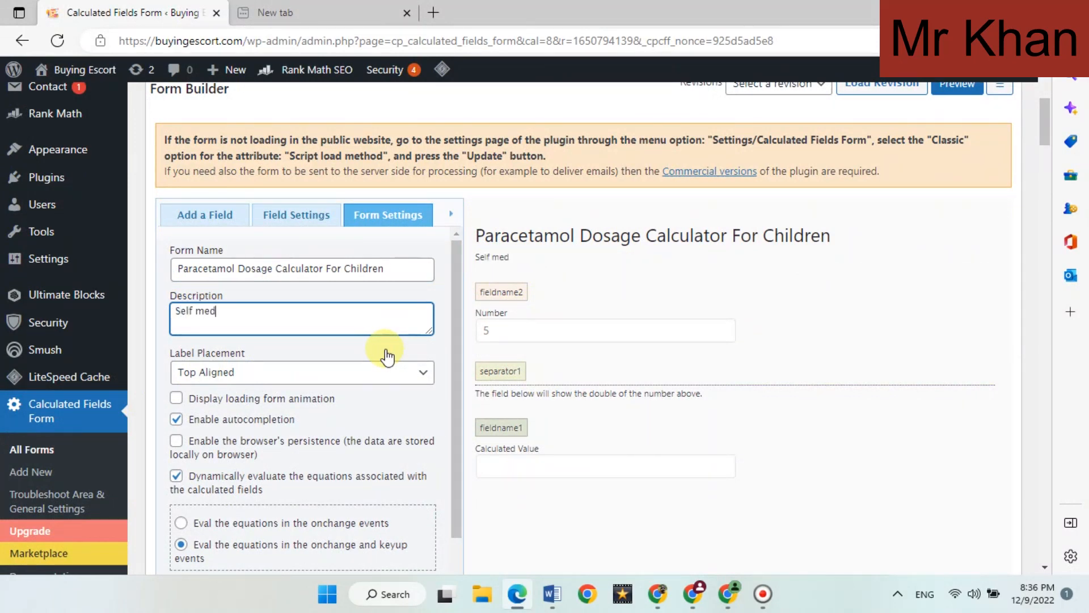
type("ecatio")
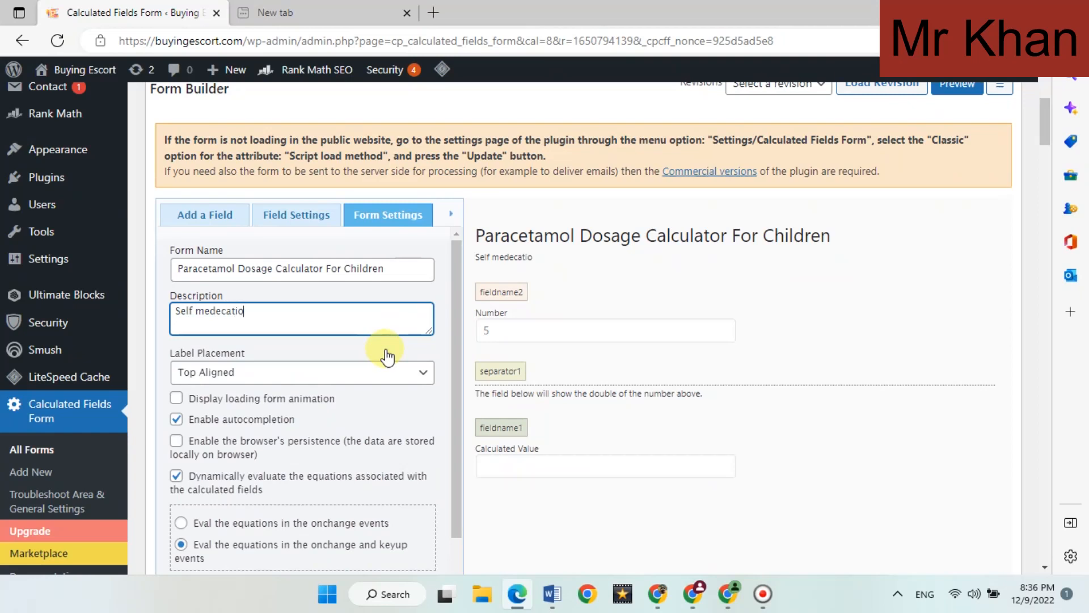
type("ns can be harful")
key("BackSpace")
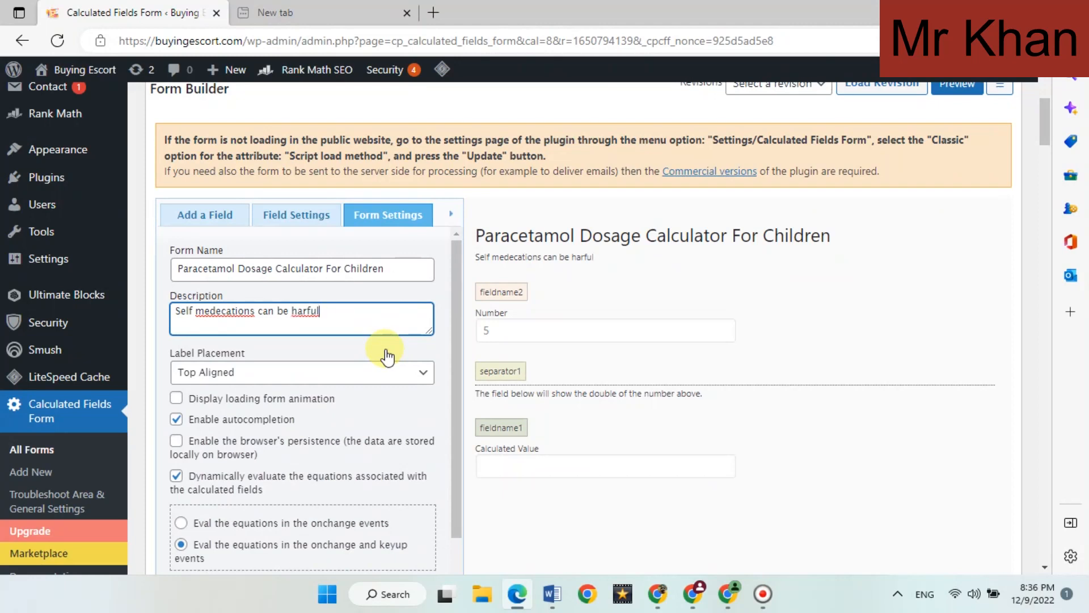
key("BackSpace")
type("mful make sure ")
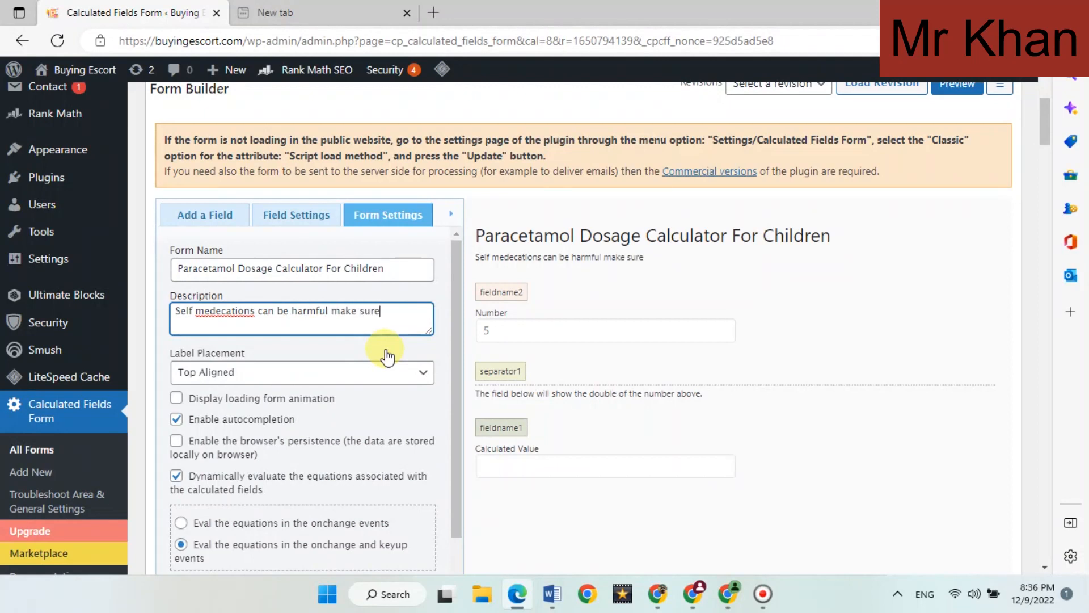
type("to take your doctor advice first.")
scroll(953, 119, "up", 1)
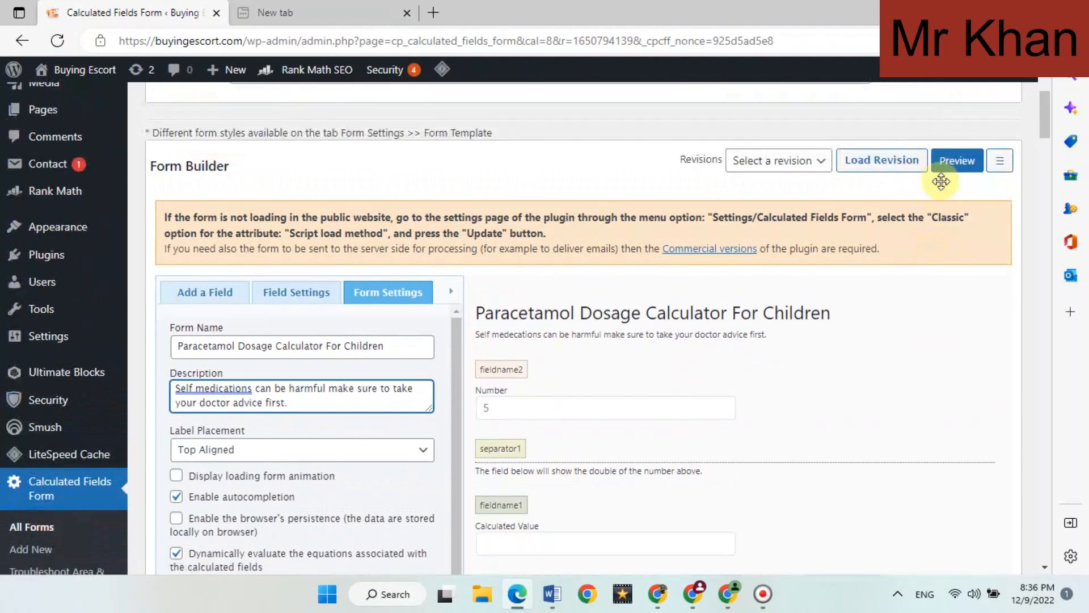
left_click(957, 161)
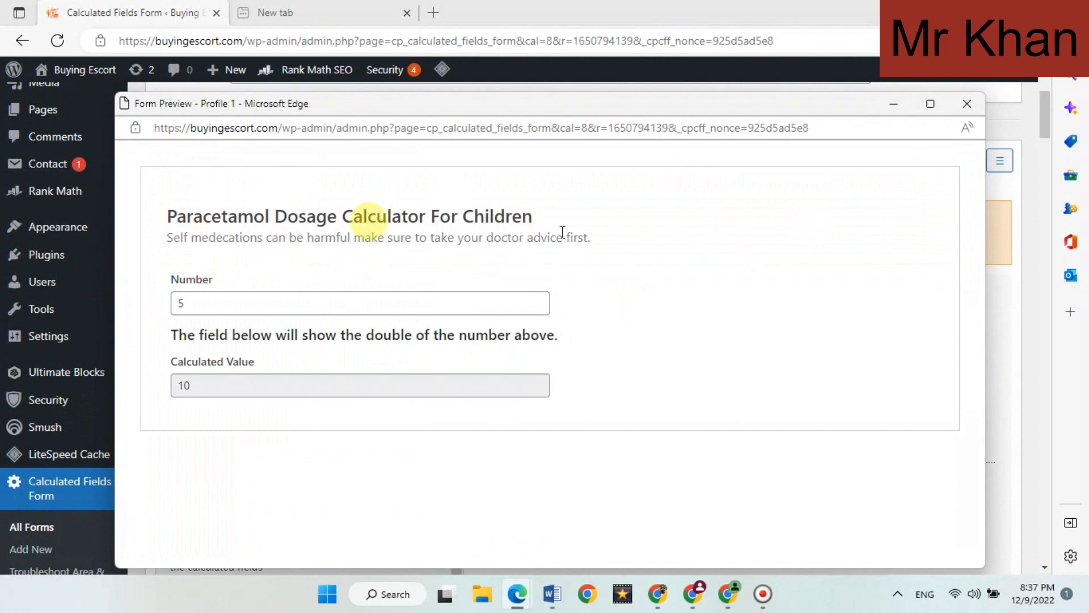
- Close the form preview and delete the section break between the number field and the calculated field
left_click(966, 103)
scroll(685, 268, "down", 1)
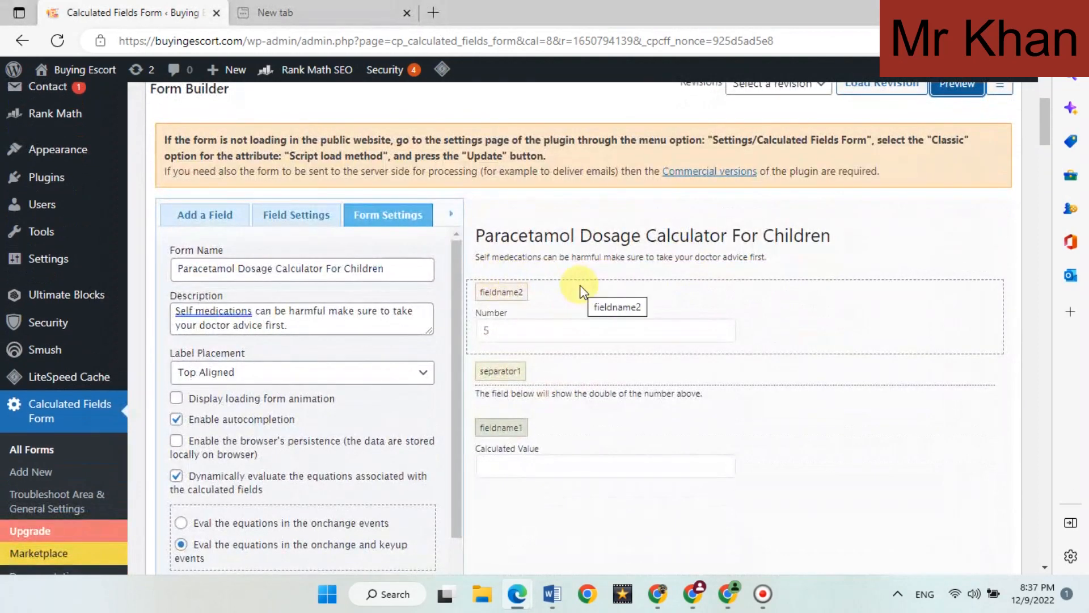
scroll(579, 283, "down", 1)
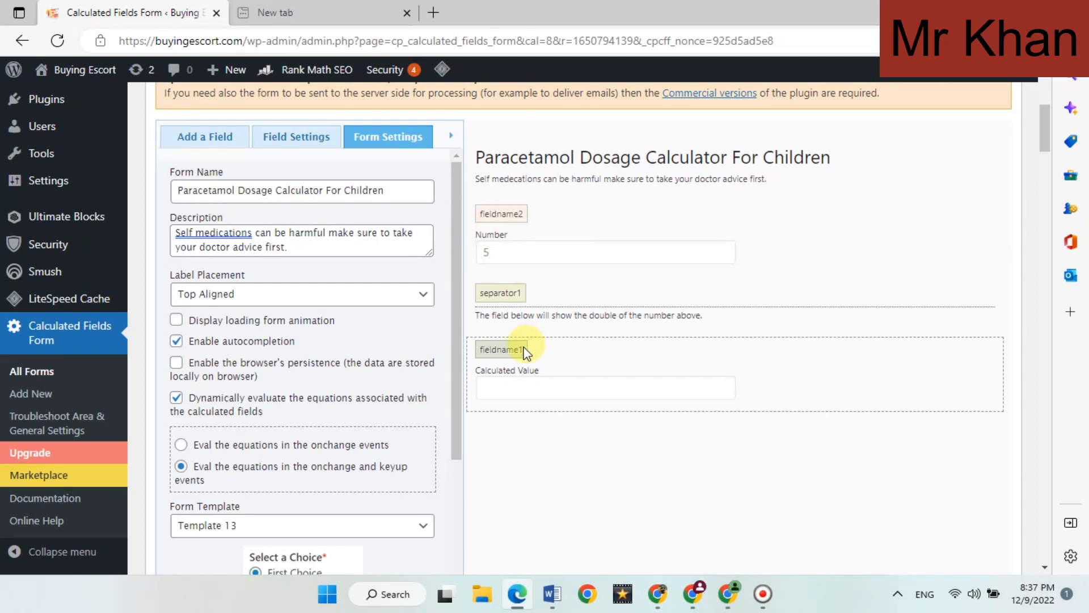
left_click(591, 313)
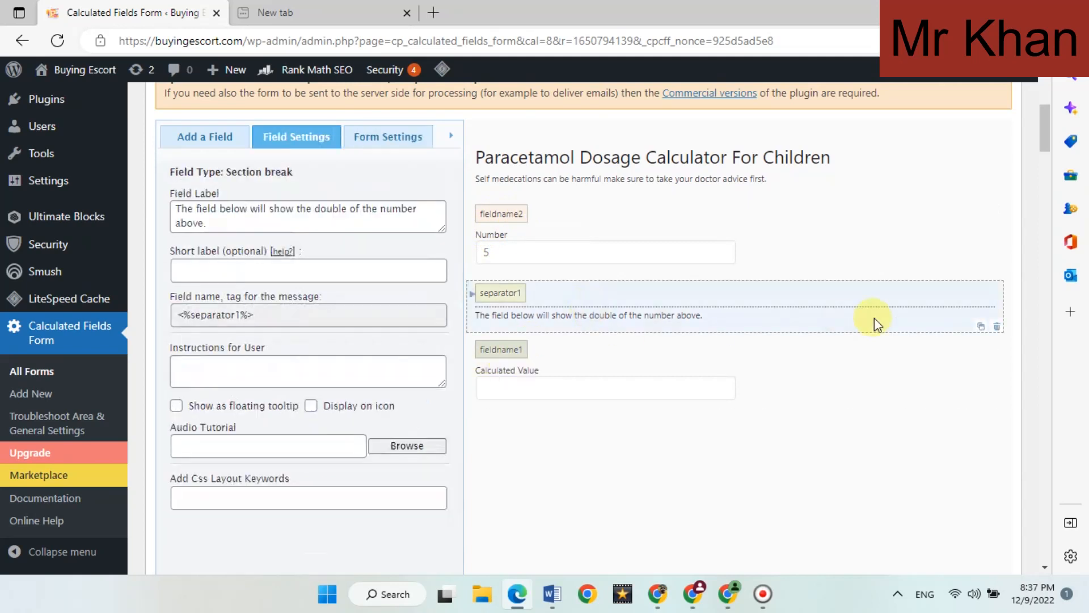
left_click(997, 328)
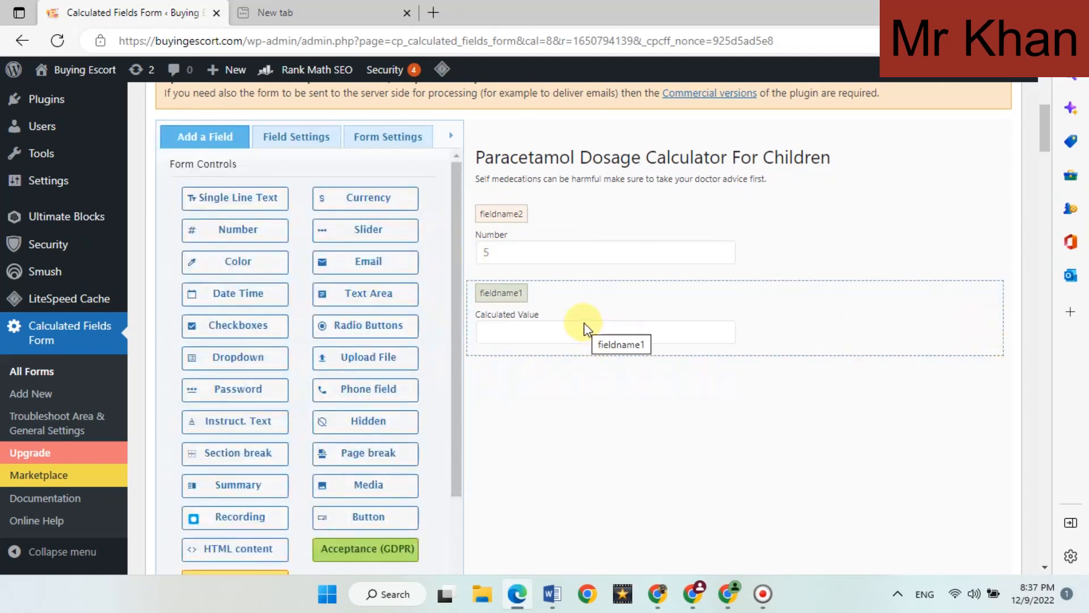
- Replace the number field's label with "Please enter your baby age"
left_click(570, 232)
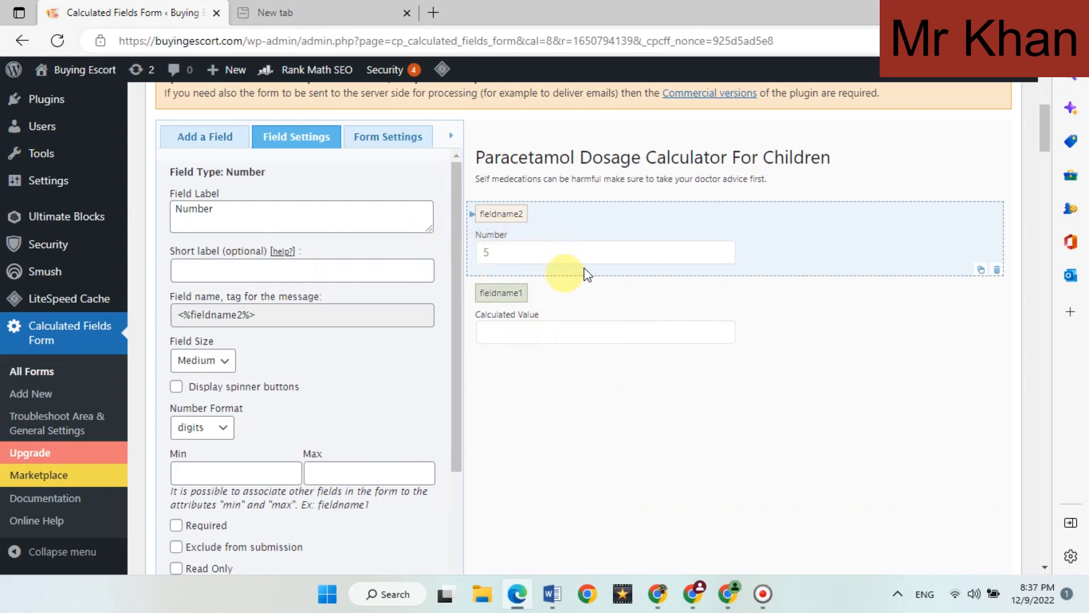
double_click(176, 208)
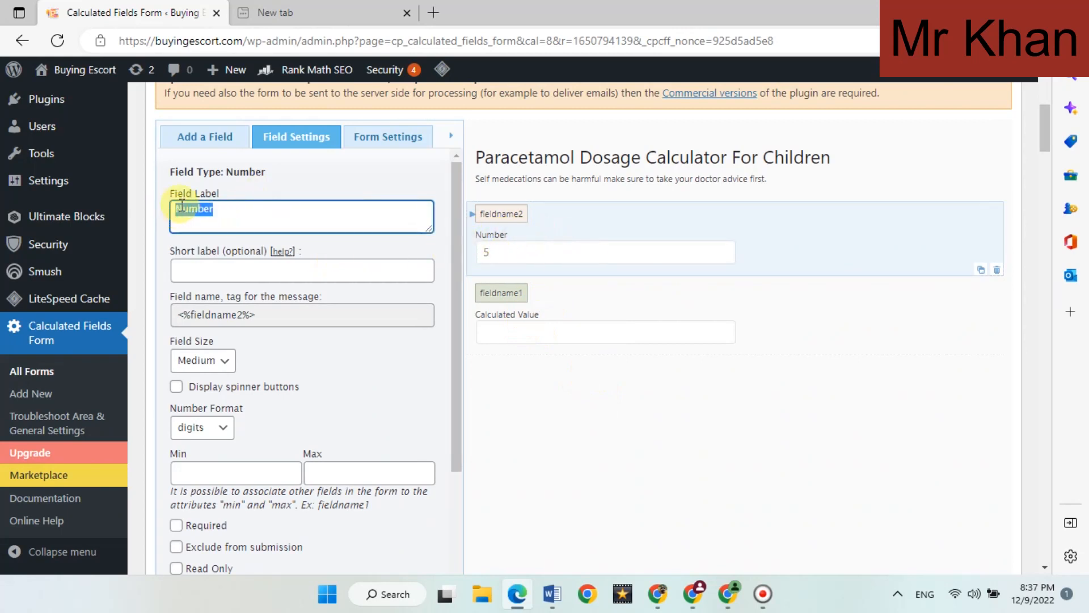
type("Pl")
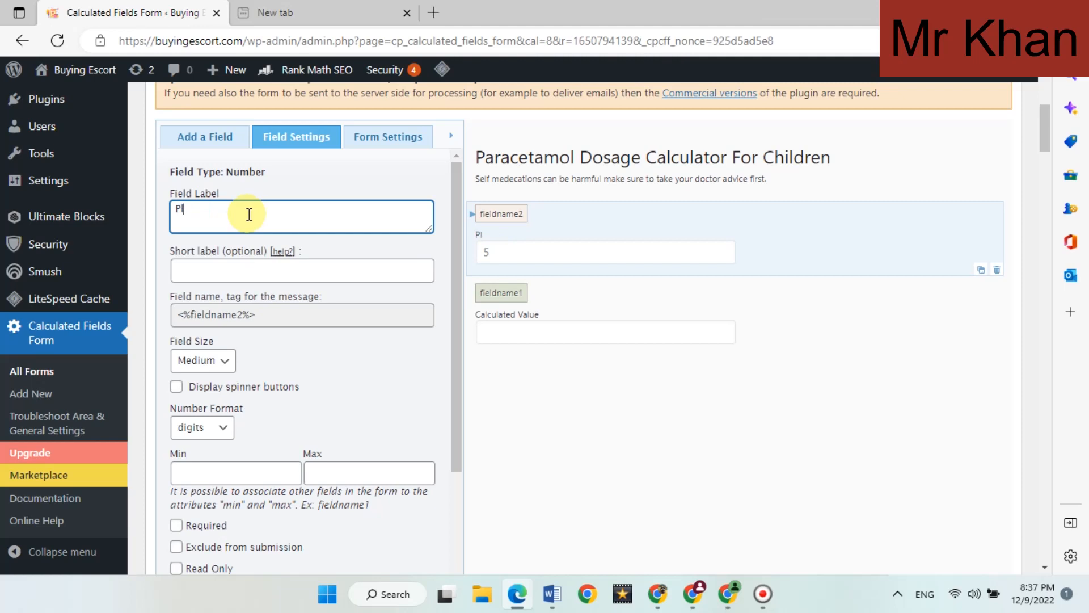
type("ease enter your")
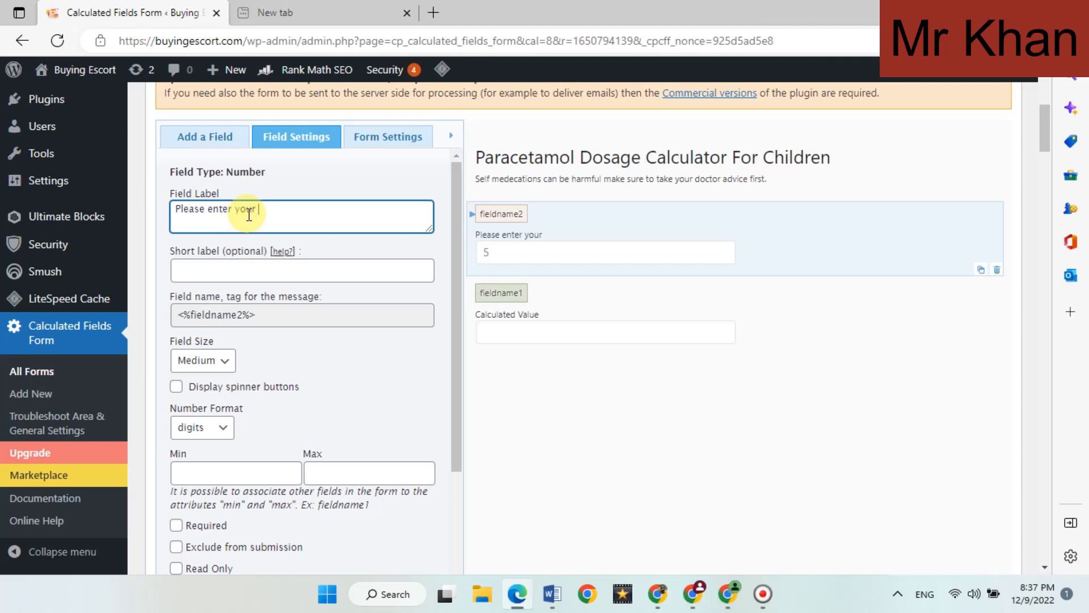
type(" baby age")
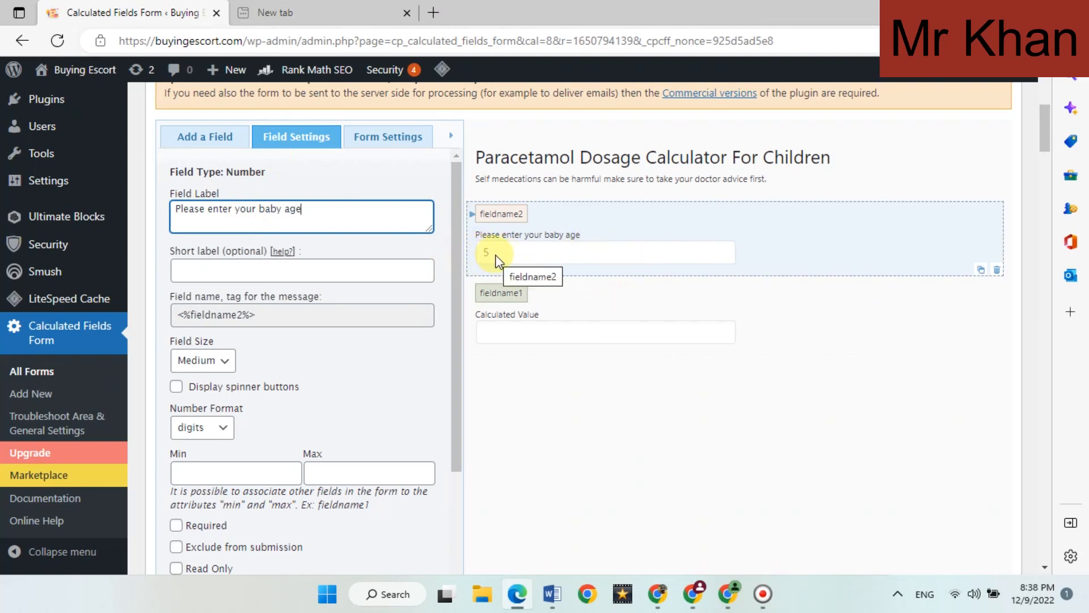
- Clear the baby age field's predefined value and make the field required
scroll(206, 348, "down", 4)
double_click(174, 375)
scroll(600, 347, "up", 3)
scroll(326, 400, "down", 2)
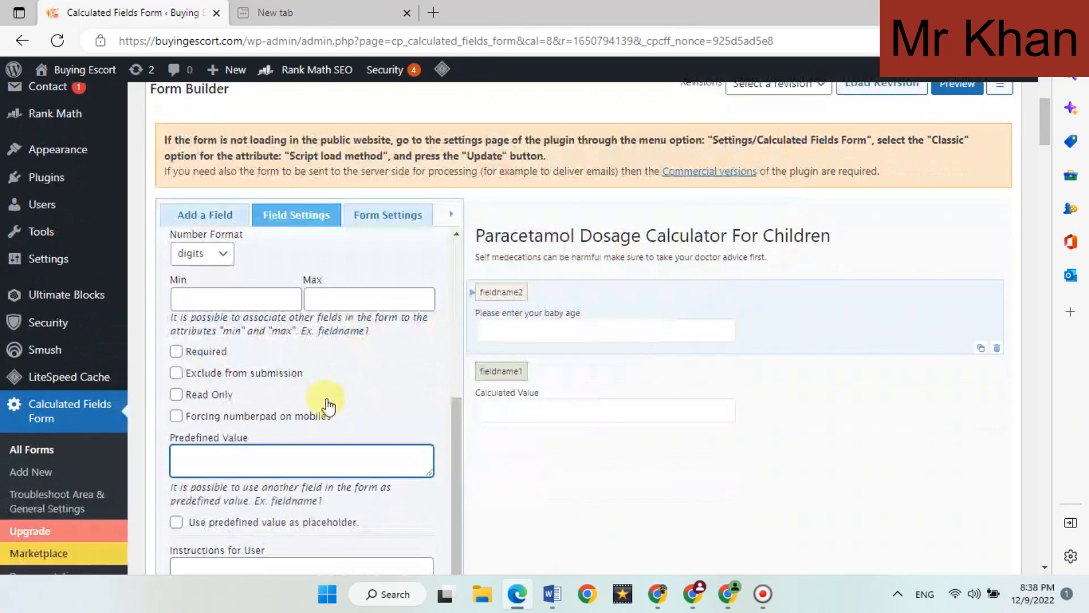
scroll(305, 352, "down", 2)
left_click(175, 274)
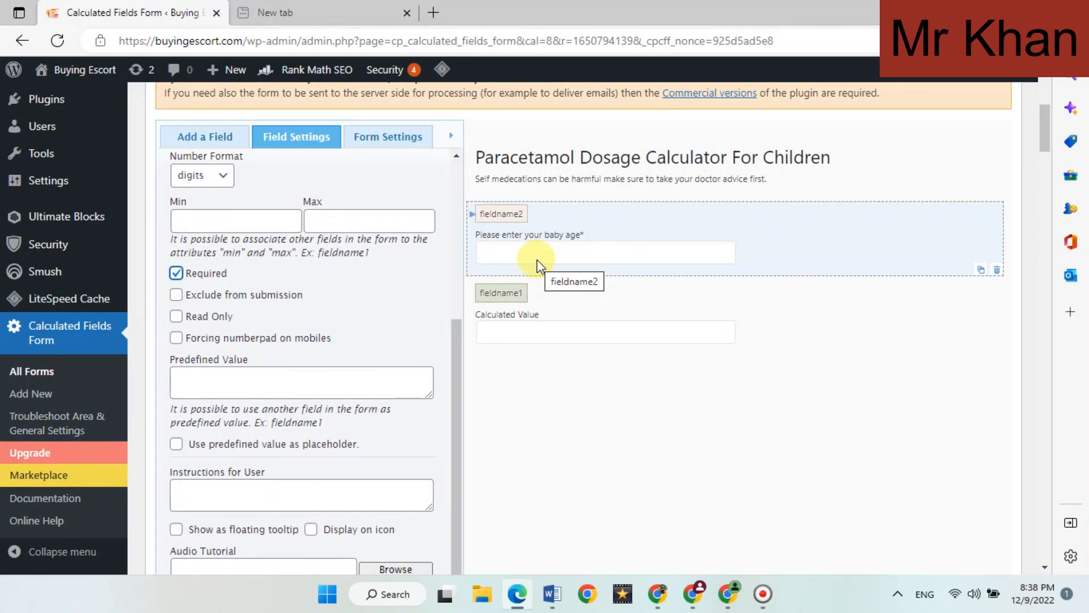
- Try the Small field size on the baby age field, and set its size to Large
scroll(536, 259, "down", 1)
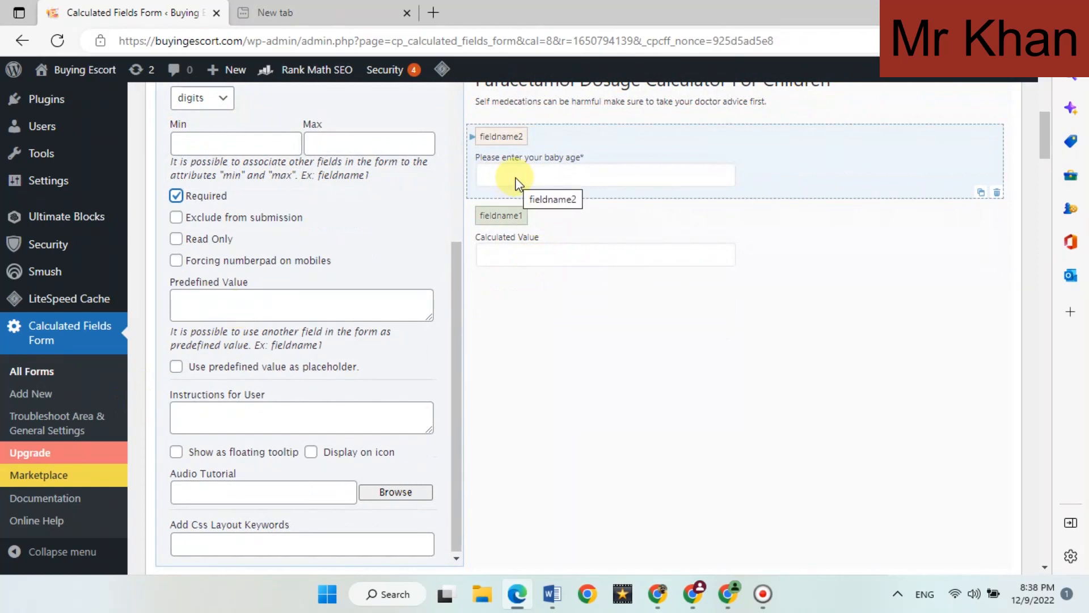
scroll(392, 278, "down", 3)
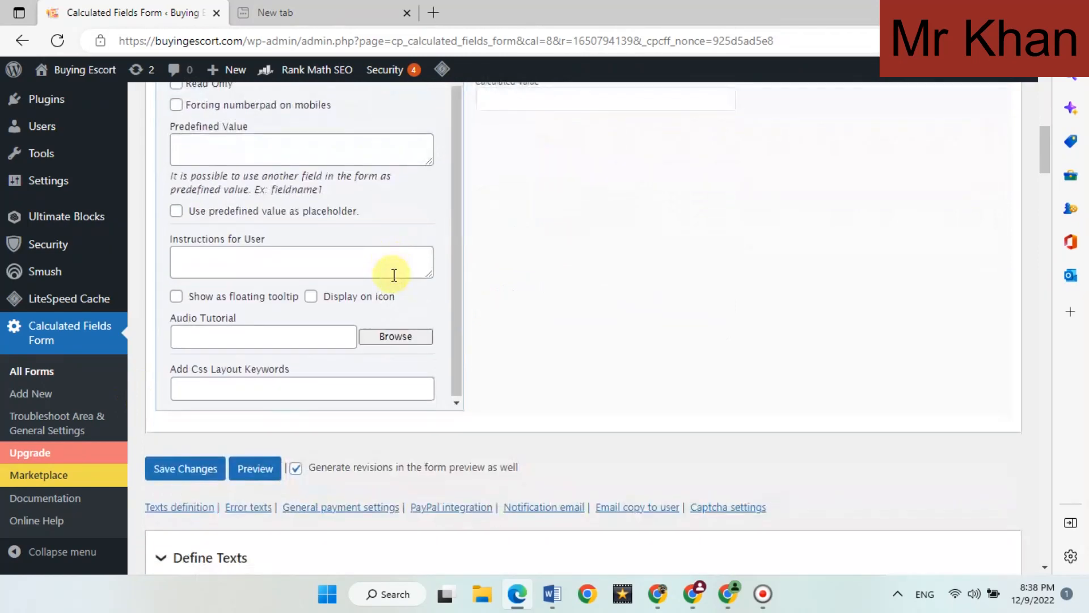
scroll(394, 276, "up", 10)
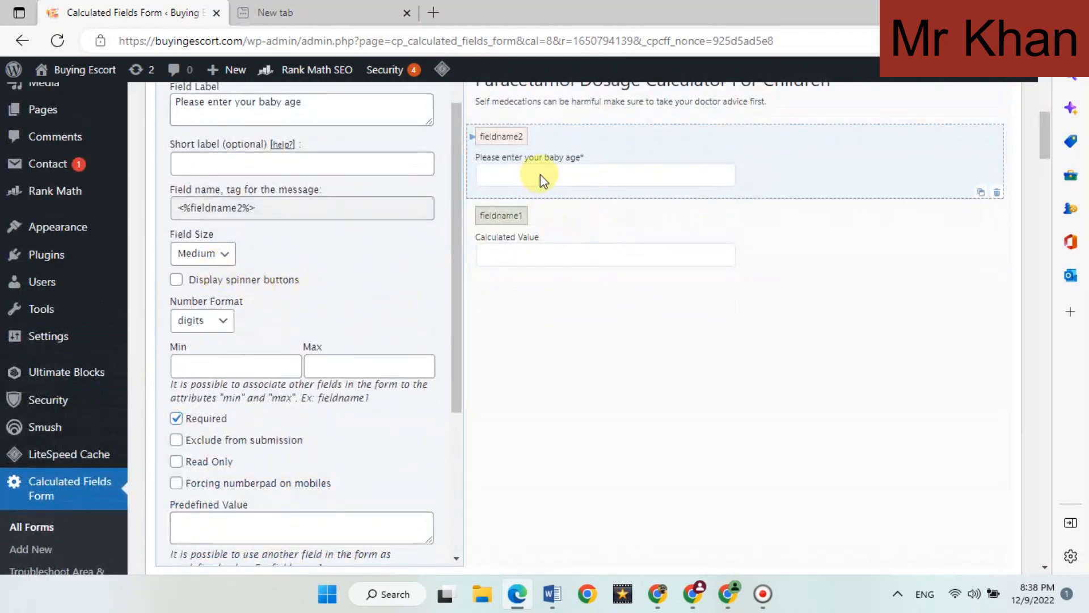
left_click(220, 262)
left_click(211, 264)
left_click(214, 260)
left_click(205, 276)
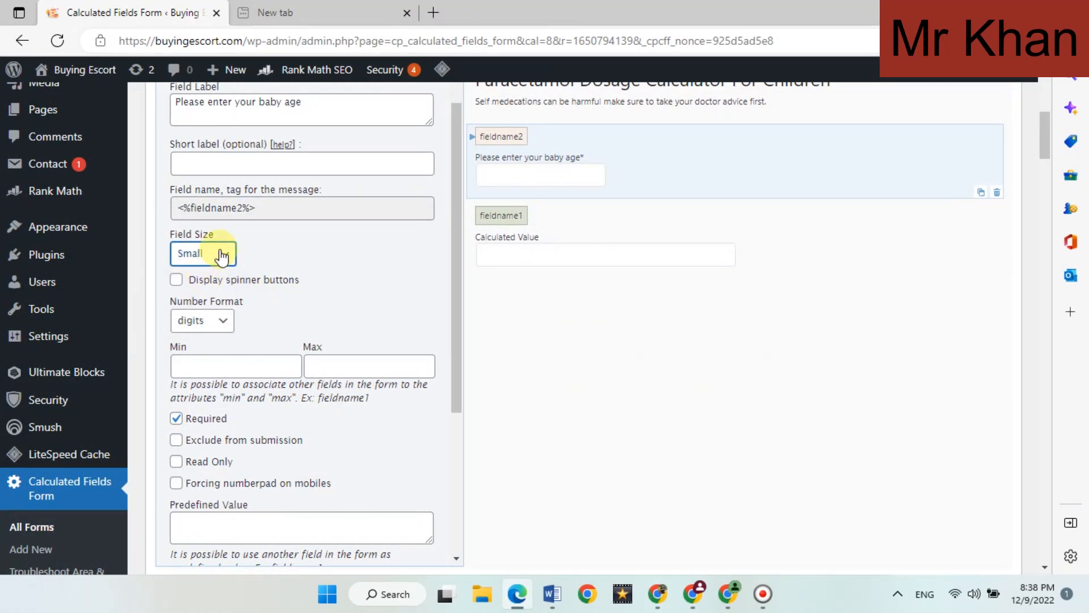
left_click(221, 257)
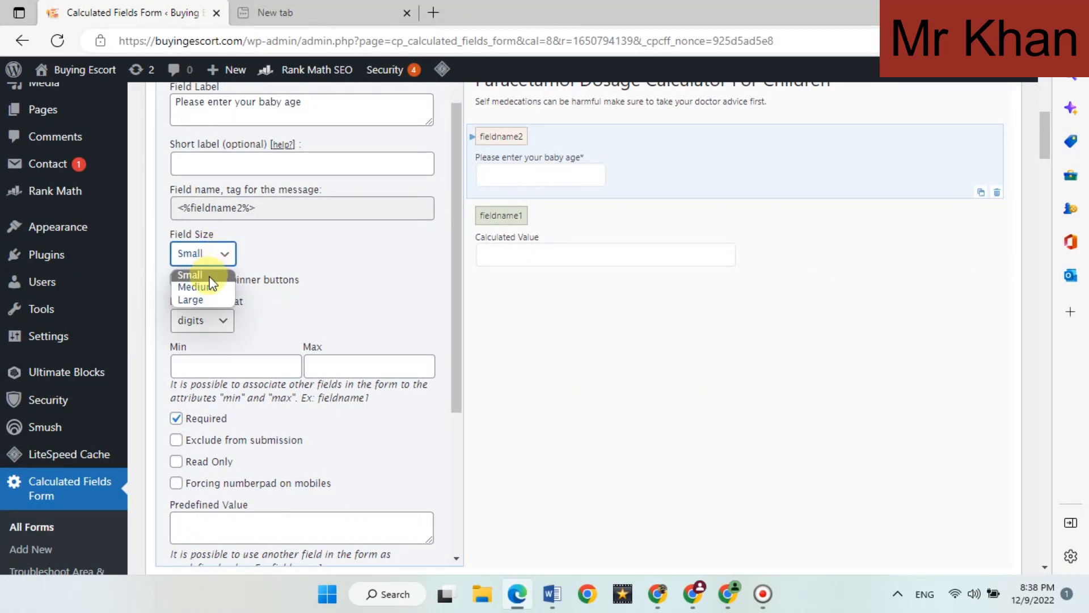
left_click(212, 273)
left_click(212, 264)
left_click(206, 301)
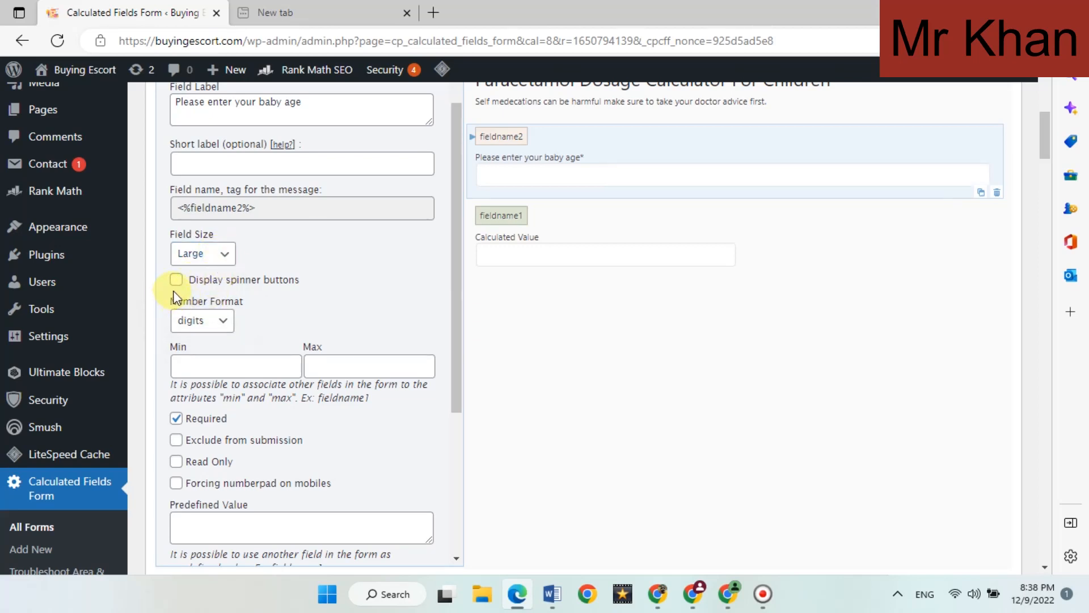
- Preview the form to check the baby age field, and dismiss the preview
scroll(703, 329, "up", 4)
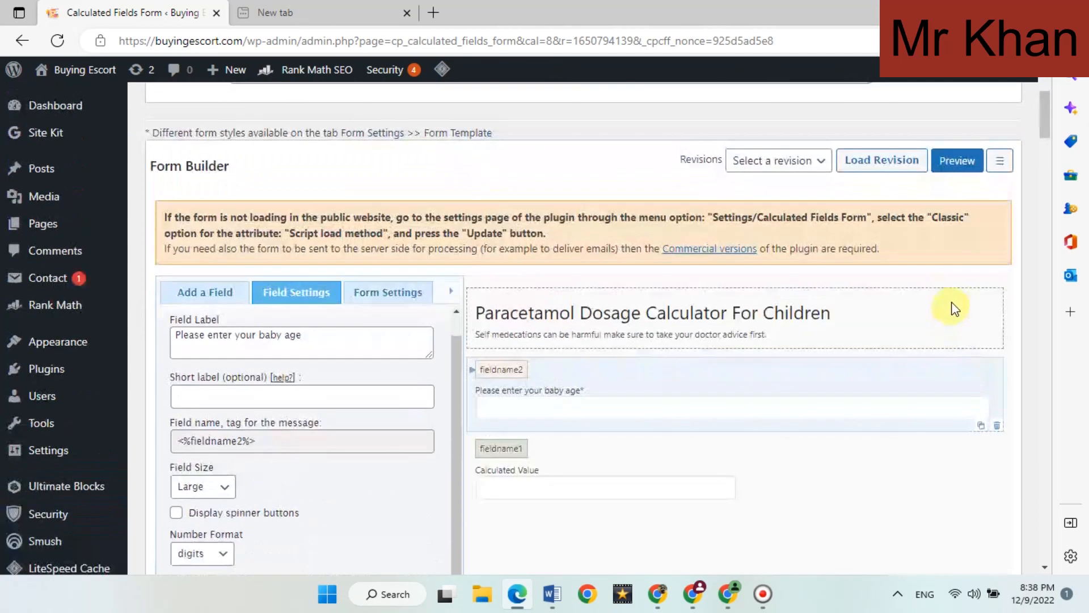
left_click(961, 170)
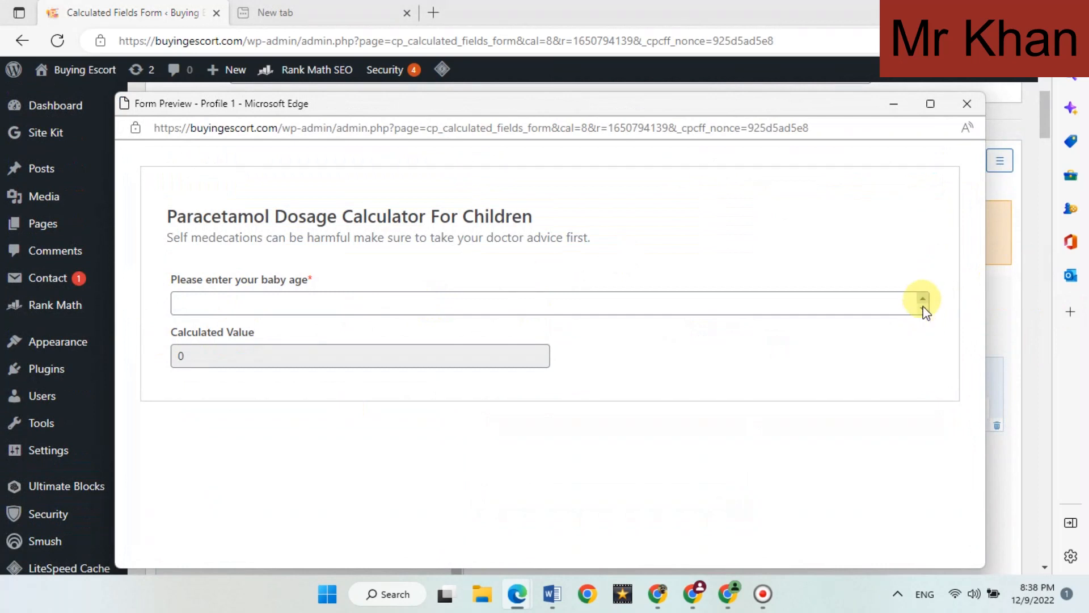
left_click(889, 110)
- Enable the display of spinner buttons on the baby age field and check them in a form preview
scroll(248, 403, "down", 3)
scroll(248, 404, "down", 2)
scroll(338, 428, "down", 3)
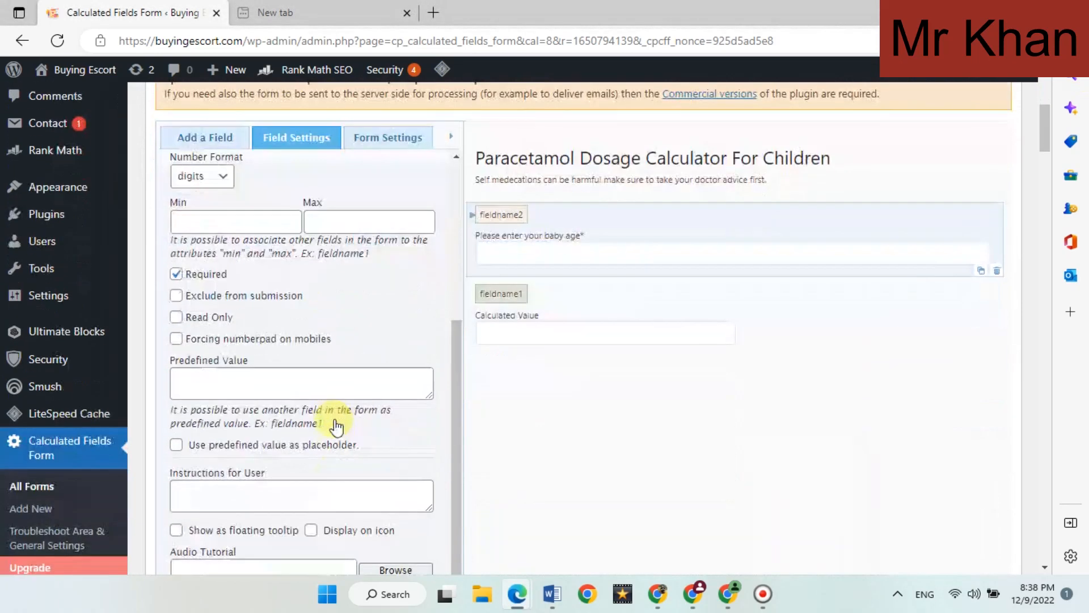
scroll(344, 407, "up", 3)
left_click(175, 282)
scroll(754, 409, "up", 3)
scroll(1004, 236, "up", 4)
left_click(958, 237)
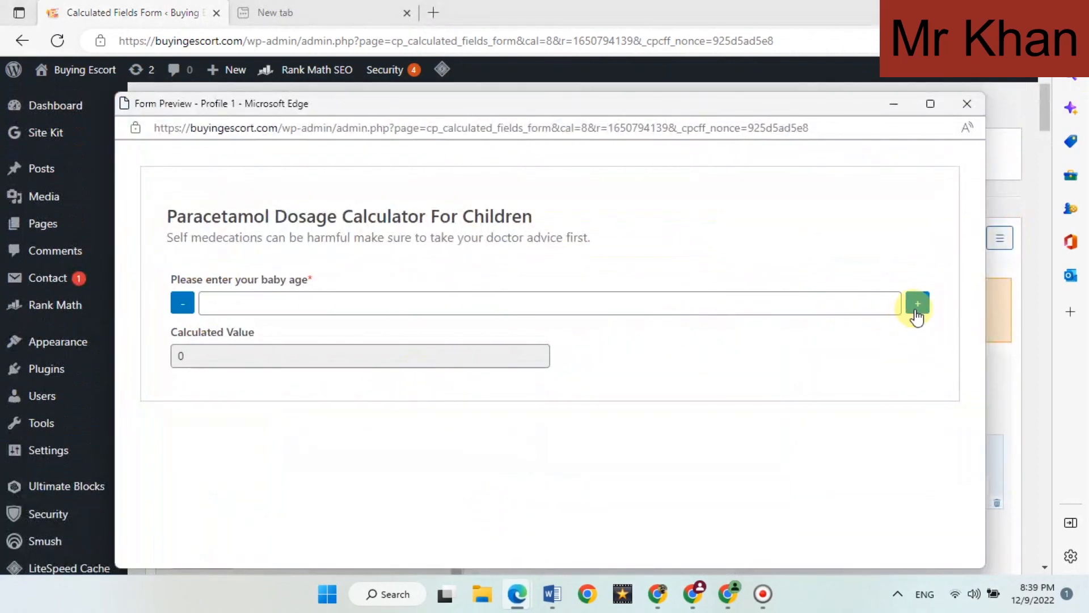
left_click(966, 103)
- Add a Radio Buttons field between the baby age field and the calculated field
scroll(443, 361, "up", 1)
scroll(437, 354, "down", 3)
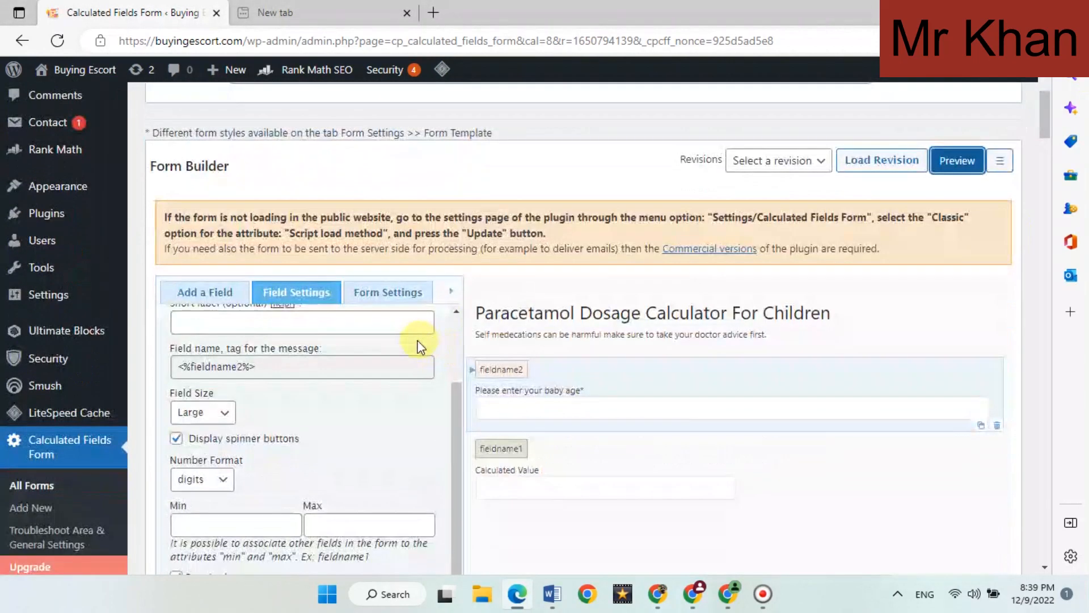
scroll(424, 347, "up", 2)
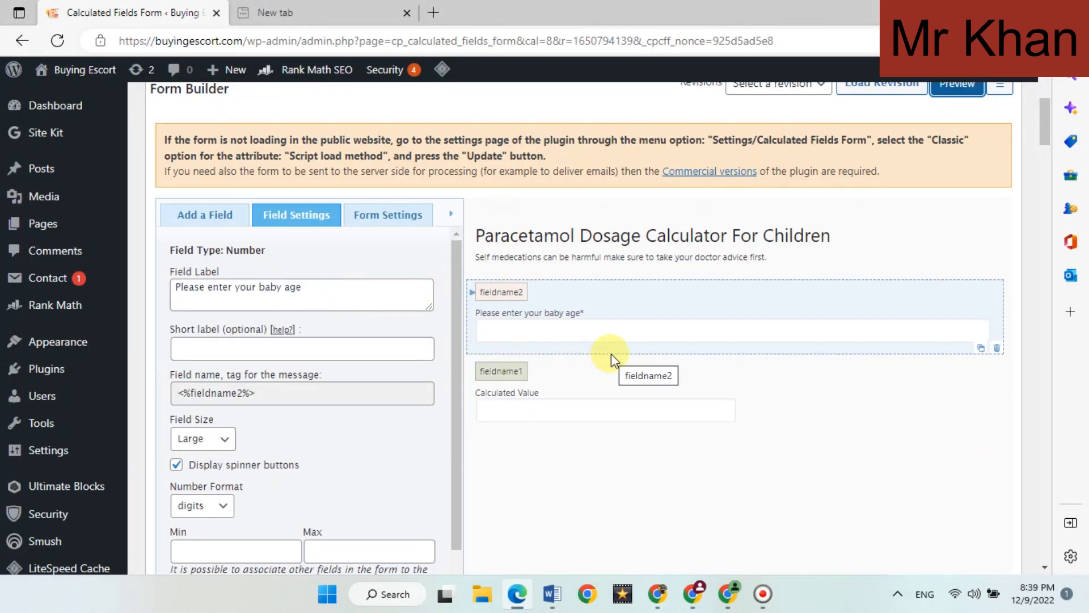
left_click(186, 220)
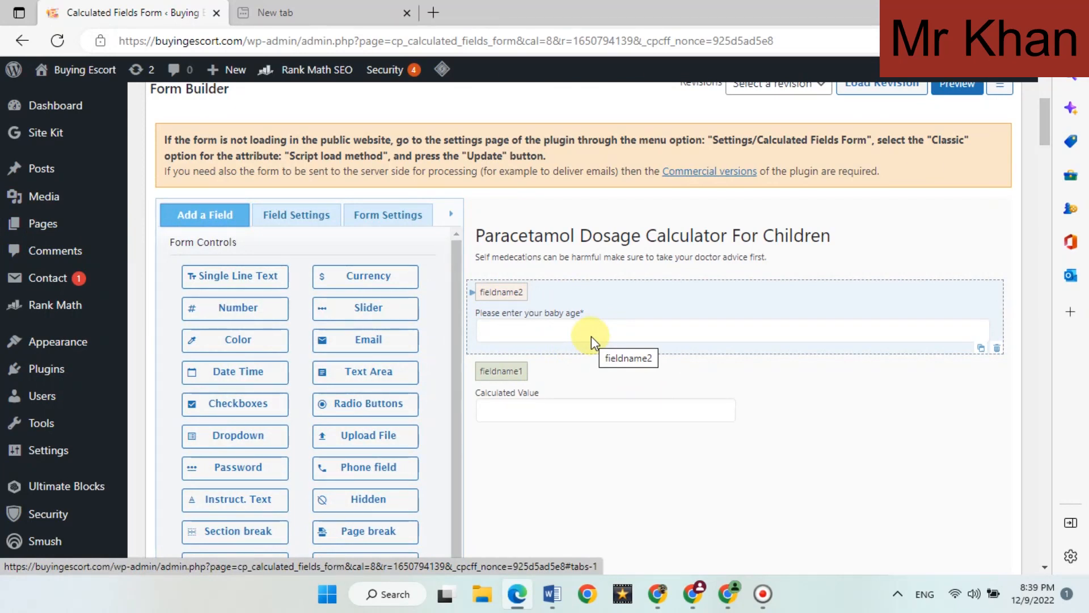
left_click(369, 417)
scroll(581, 315, "down", 2)
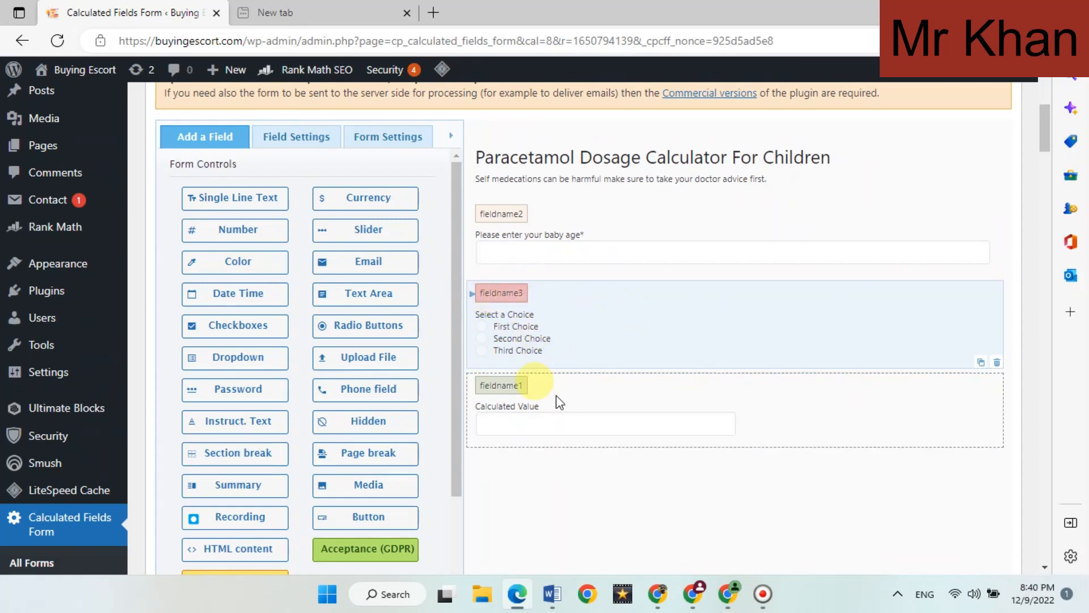
- Open the radio buttons field's settings and remove its third choice
left_click(571, 330)
scroll(565, 284, "down", 2)
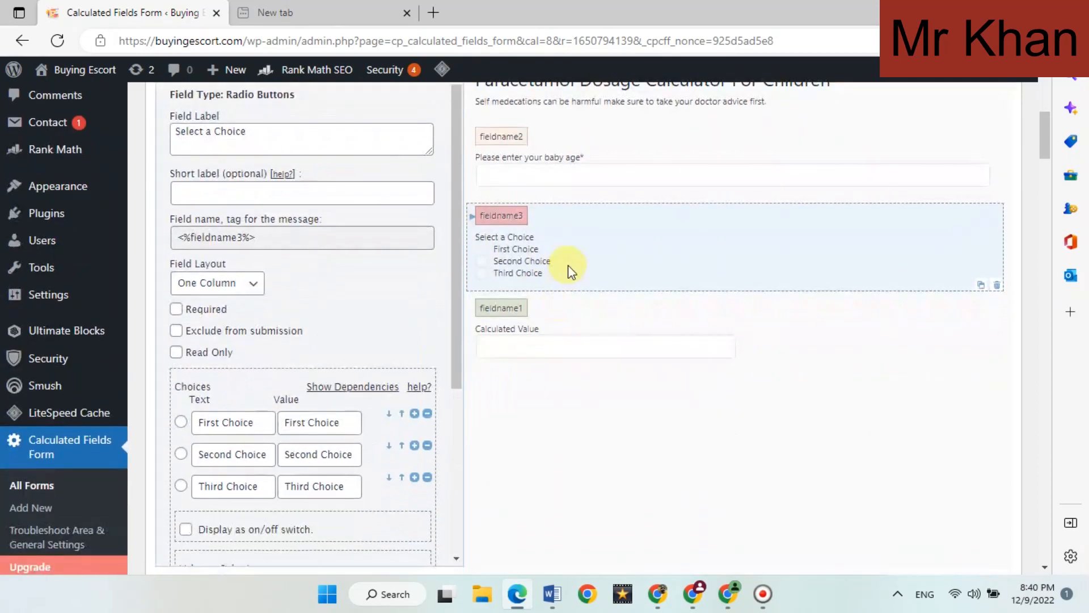
scroll(567, 264, "down", 2)
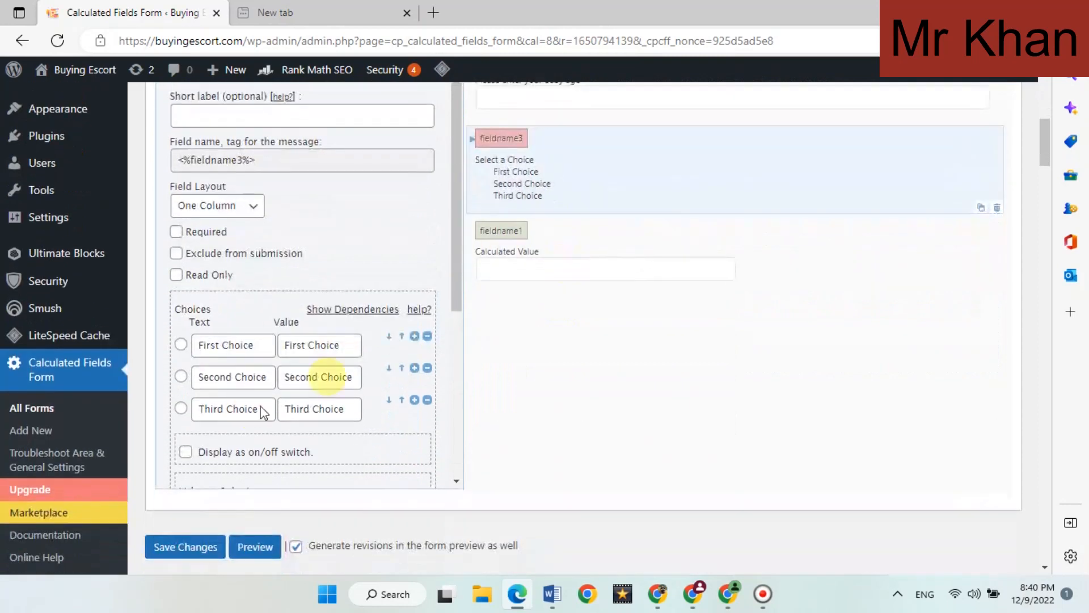
scroll(284, 369, "down", 2)
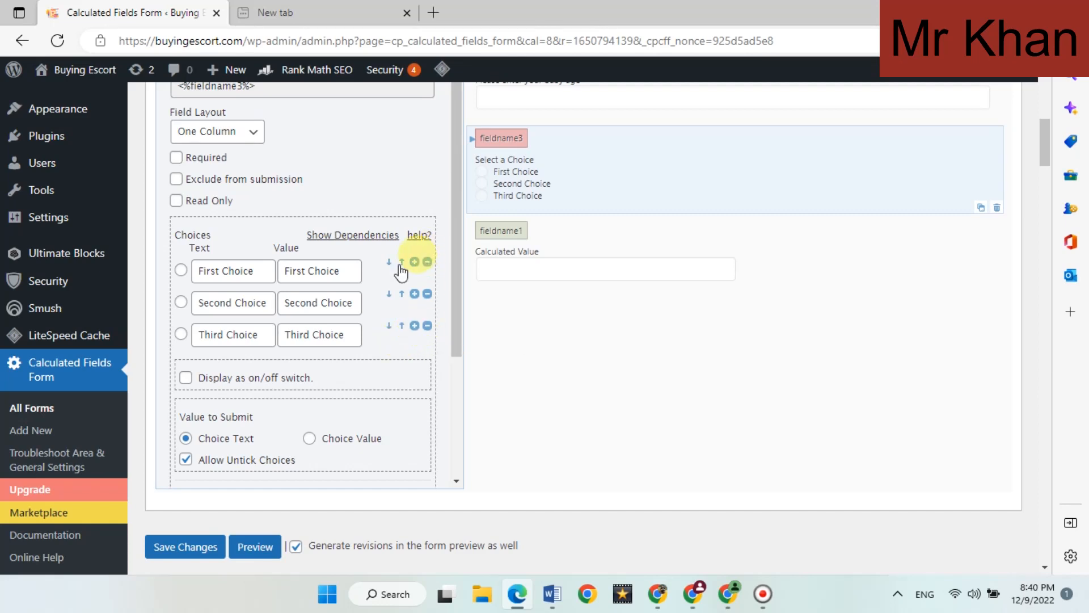
left_click(427, 326)
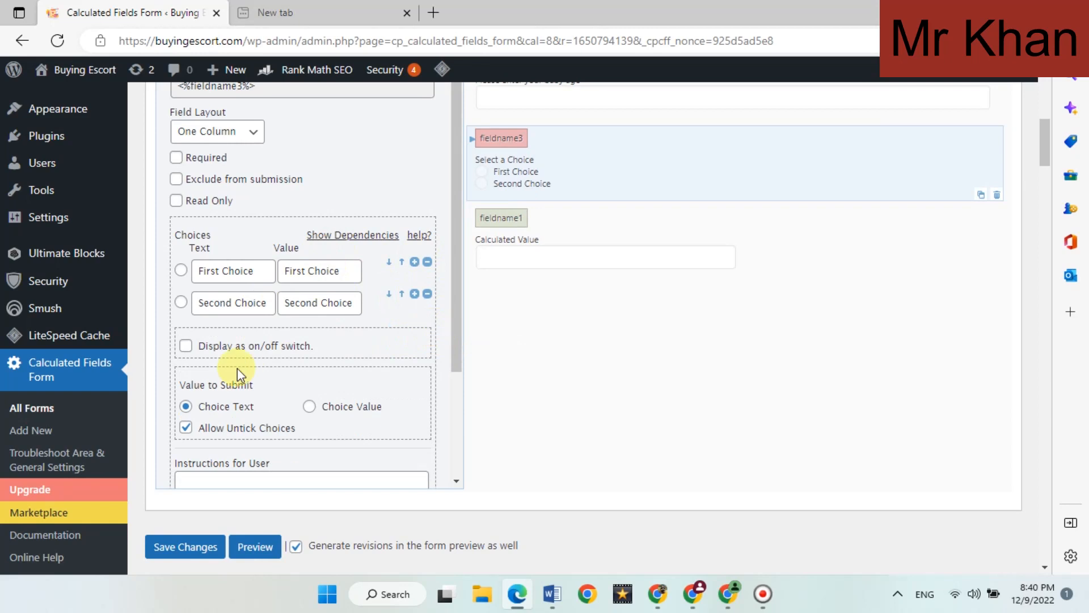
- Replace the text of the radio field's first choice with "weight in kg"
left_click(256, 275)
left_click_drag(258, 276, 191, 271)
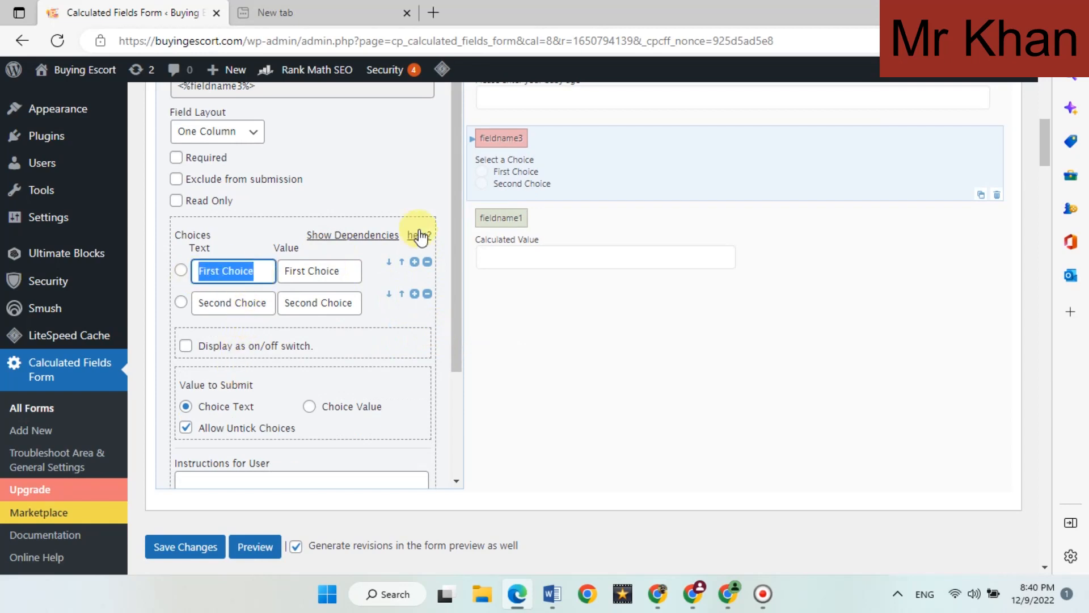
type("Enter")
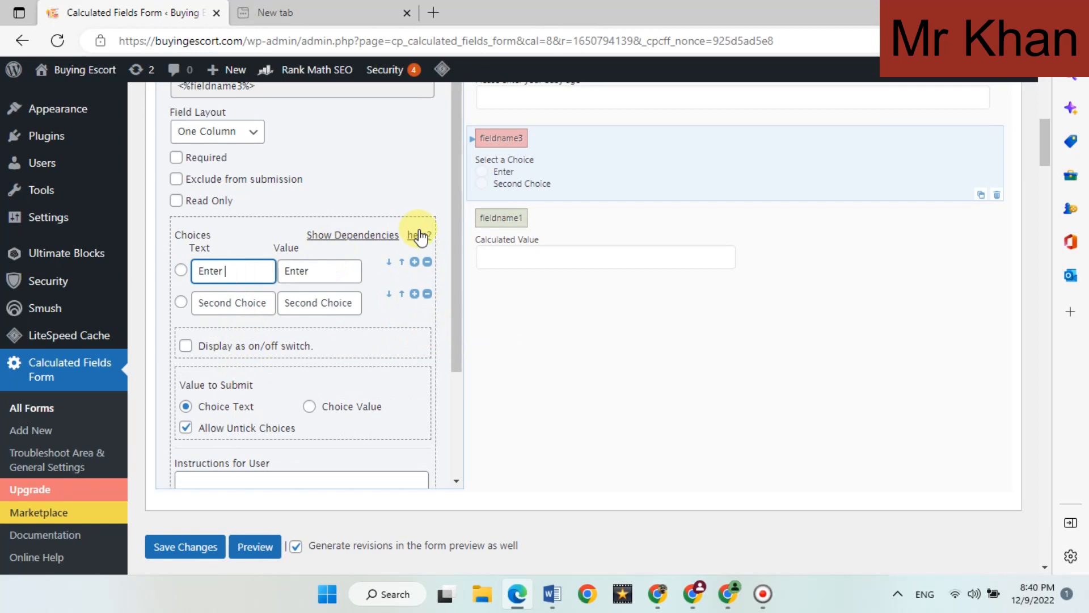
type(" weight")
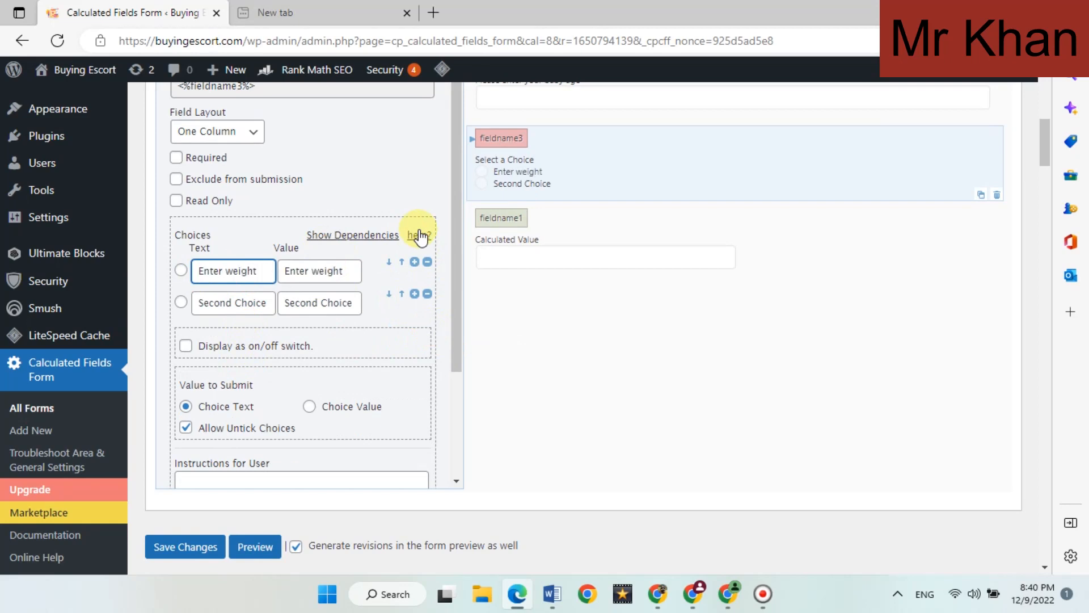
key("BackSpace")
key("BackSpace")
key("BackSpace")
key("BackSpace")
key("BackSpace")
key("BackSpace")
key("BackSpace")
key("BackSpace")
key("BackSpace")
key("BackSpace")
key("BackSpace")
key("BackSpace")
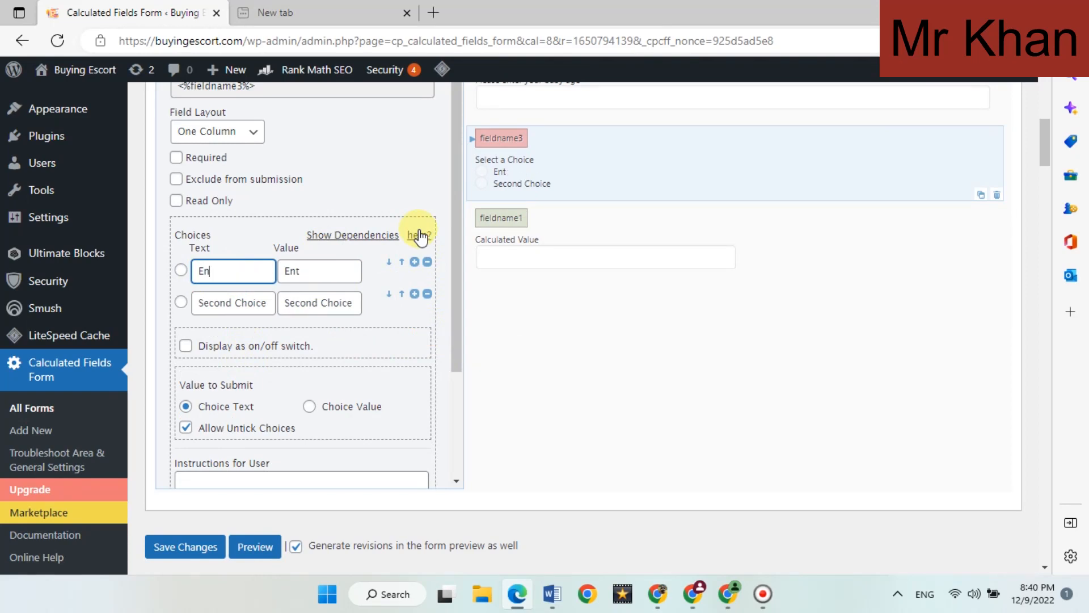
type("weight in kg")
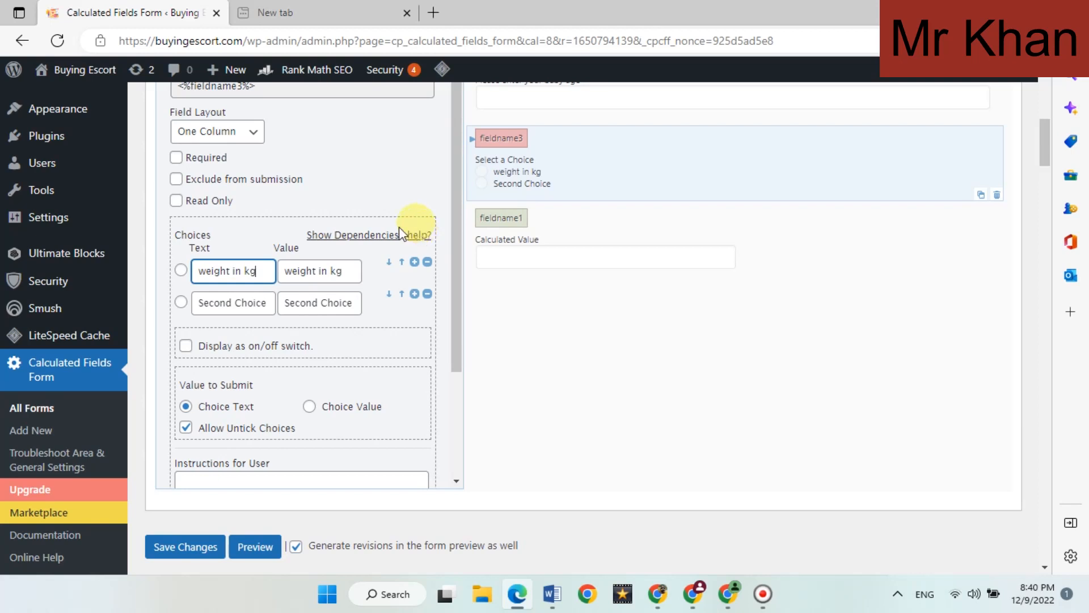
- Replace the text of the radio field's second choice with "weight in lbs"
left_click_drag(267, 302, 189, 321)
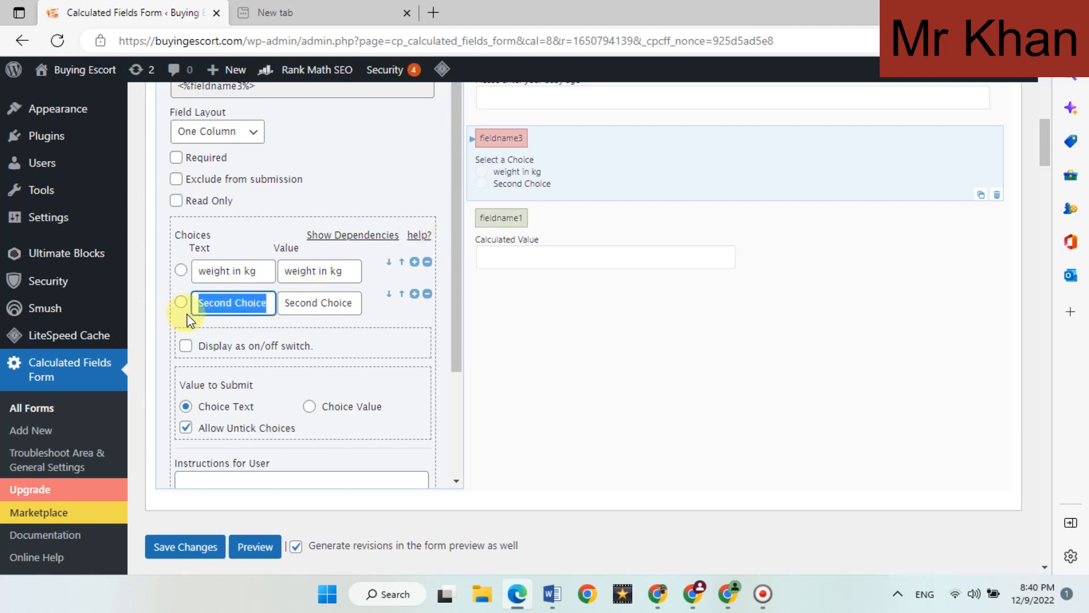
type("weight in lbs")
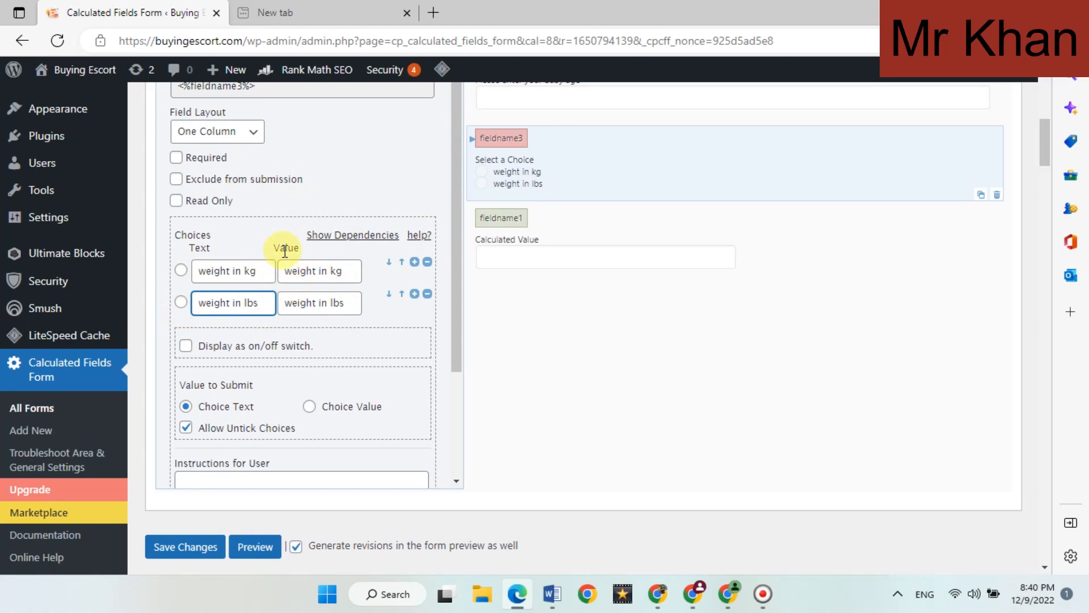
- Set the value of the "weight in kg" choice to 15, consulting the TGA paracetamol dosing page in Chrome for the dose per kg
left_click_drag(285, 271, 342, 271)
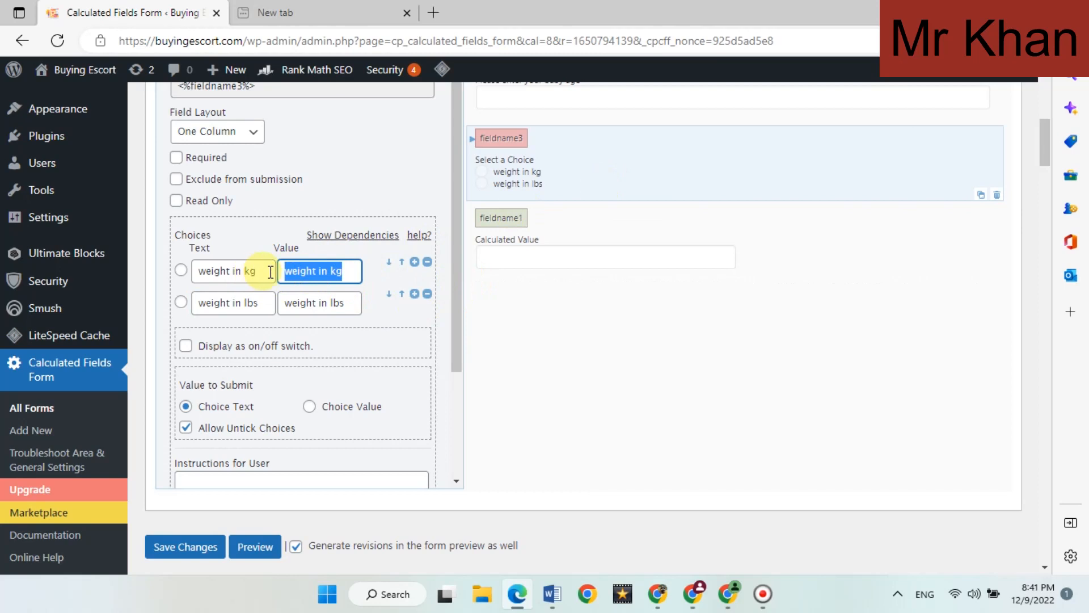
left_click(347, 272)
left_click_drag(353, 273, 280, 274)
key("BackSpace")
left_click(728, 593)
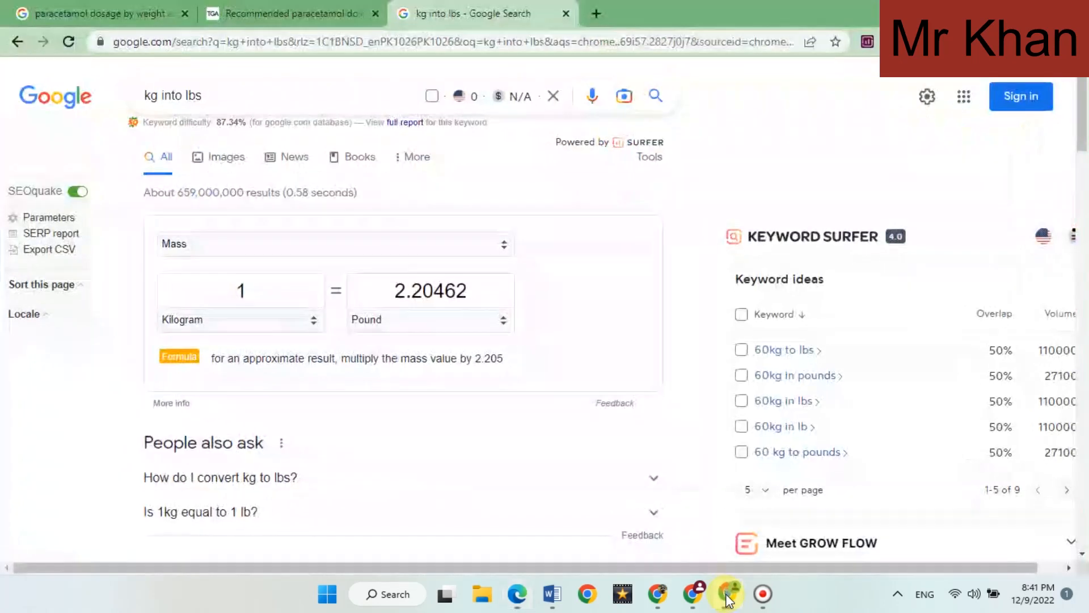
left_click(318, 10)
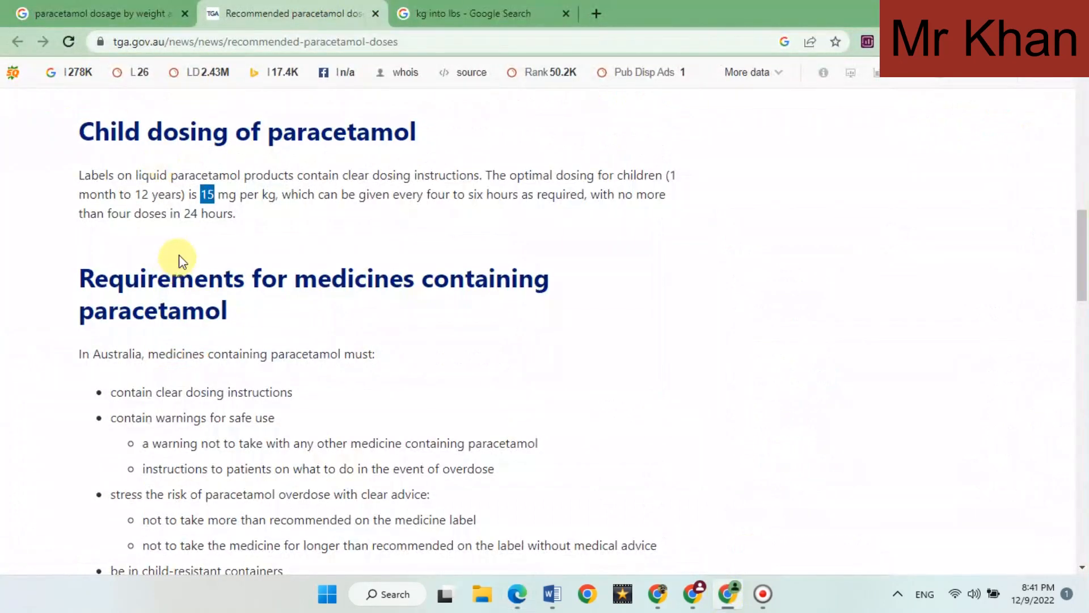
left_click(189, 194)
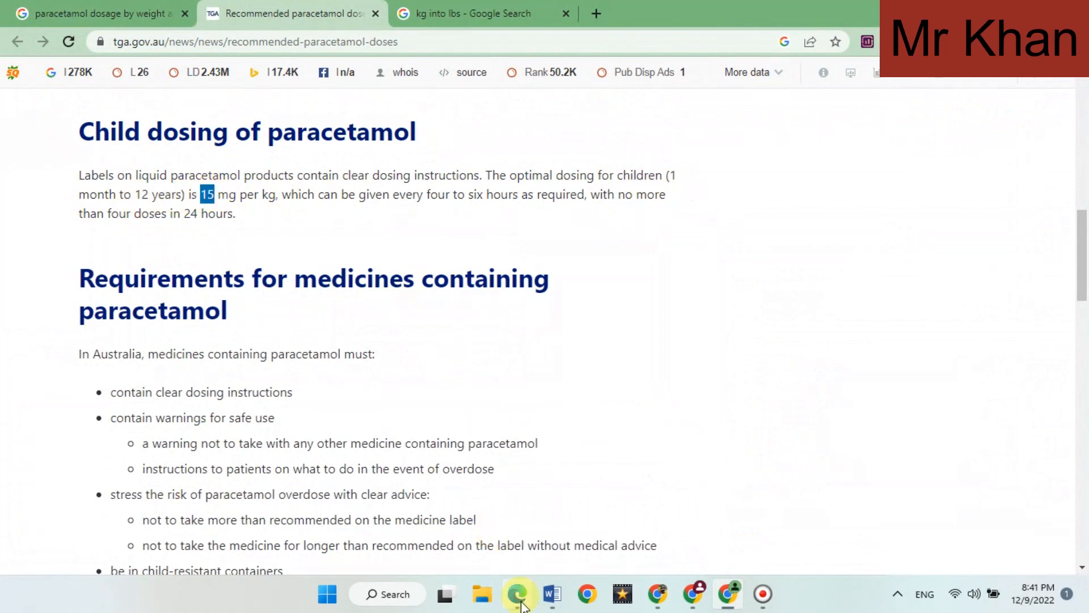
left_click(518, 593)
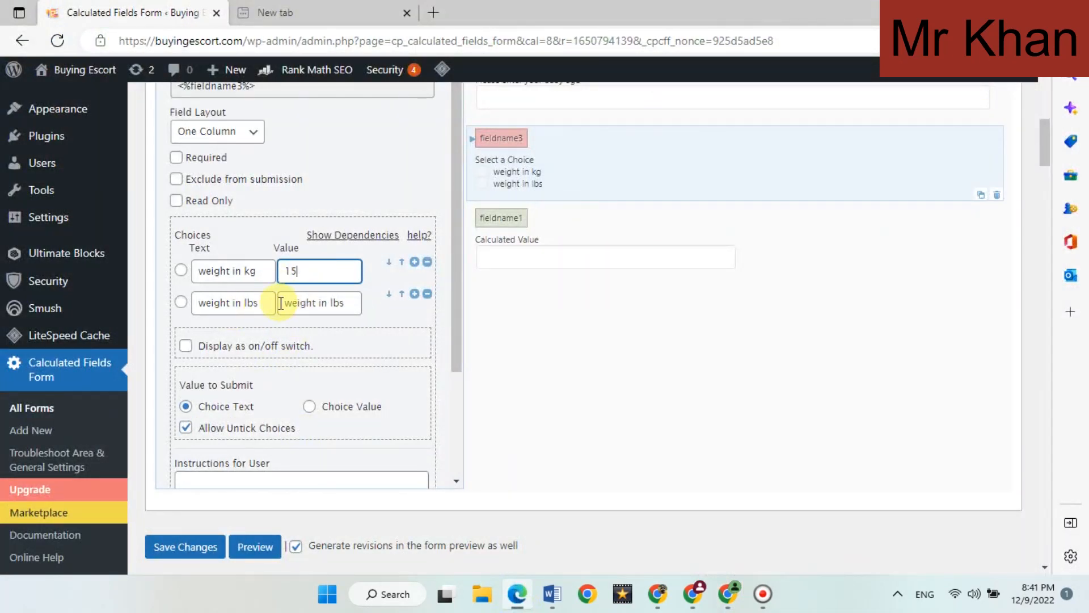
- Check the kilogram-to-pound conversion in Chrome and set the value of the "weight in lbs" choice to 7 back in Edge
left_click(727, 593)
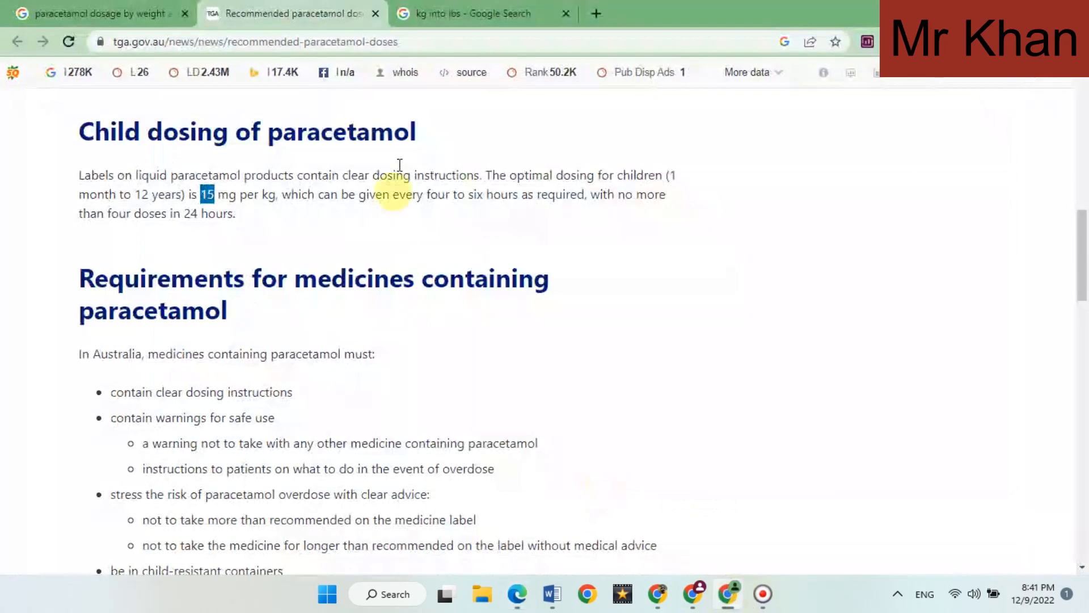
left_click(438, 8)
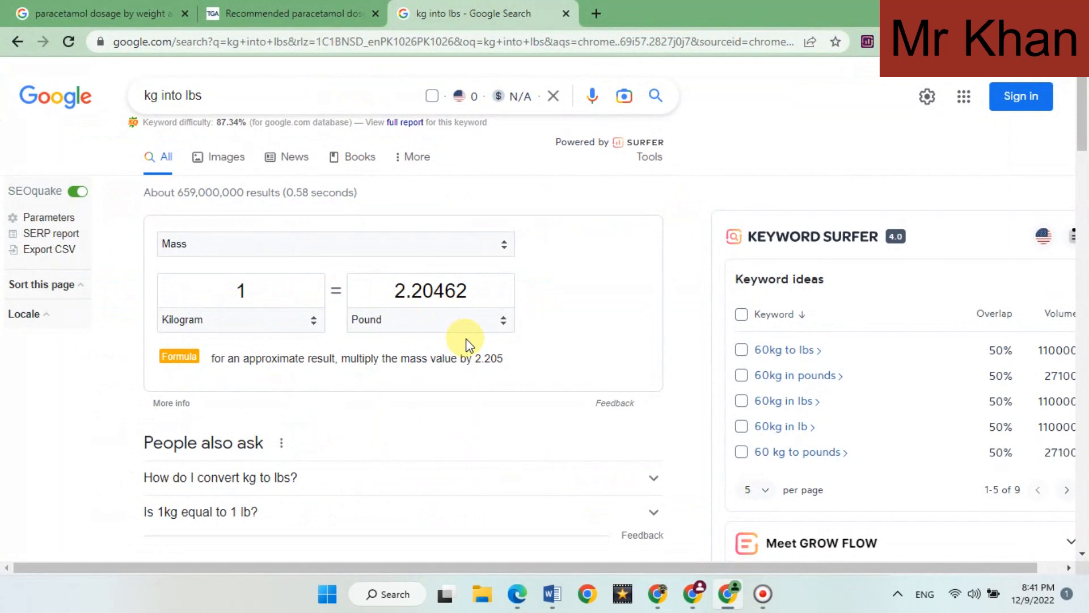
left_click(528, 590)
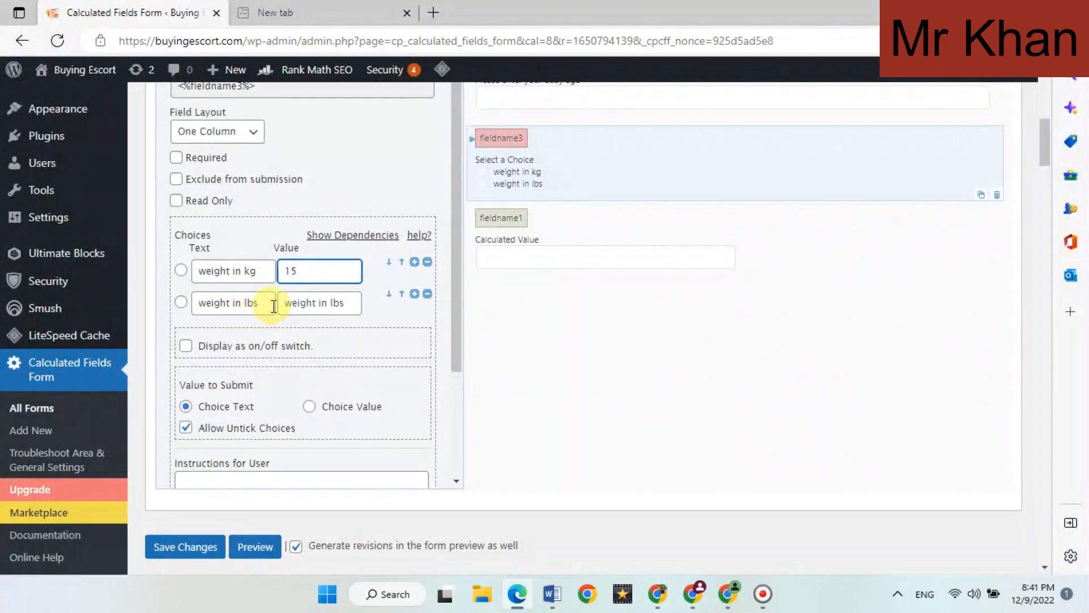
left_click_drag(281, 303, 348, 302)
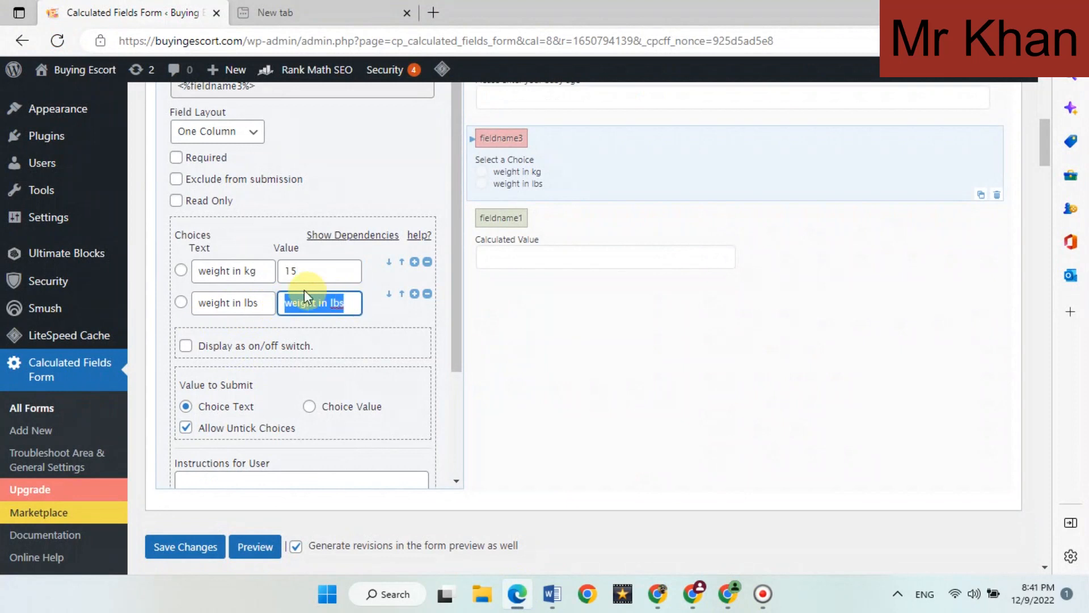
type("7")
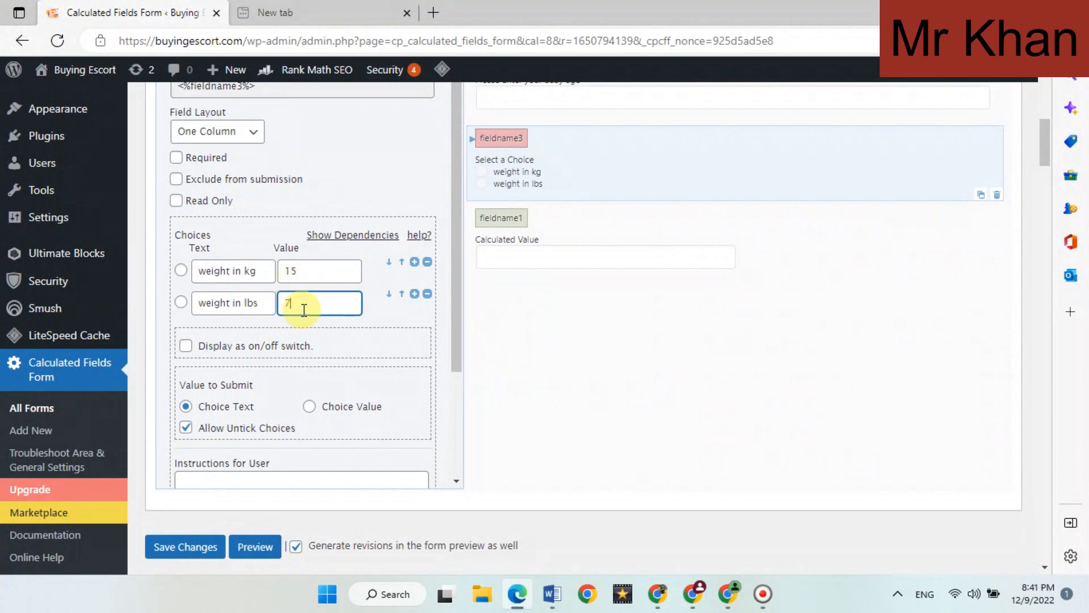
left_click(441, 323)
- Open a form preview, alternate between the kg and lbs choices to test them, and close the preview
scroll(401, 316, "down", 3)
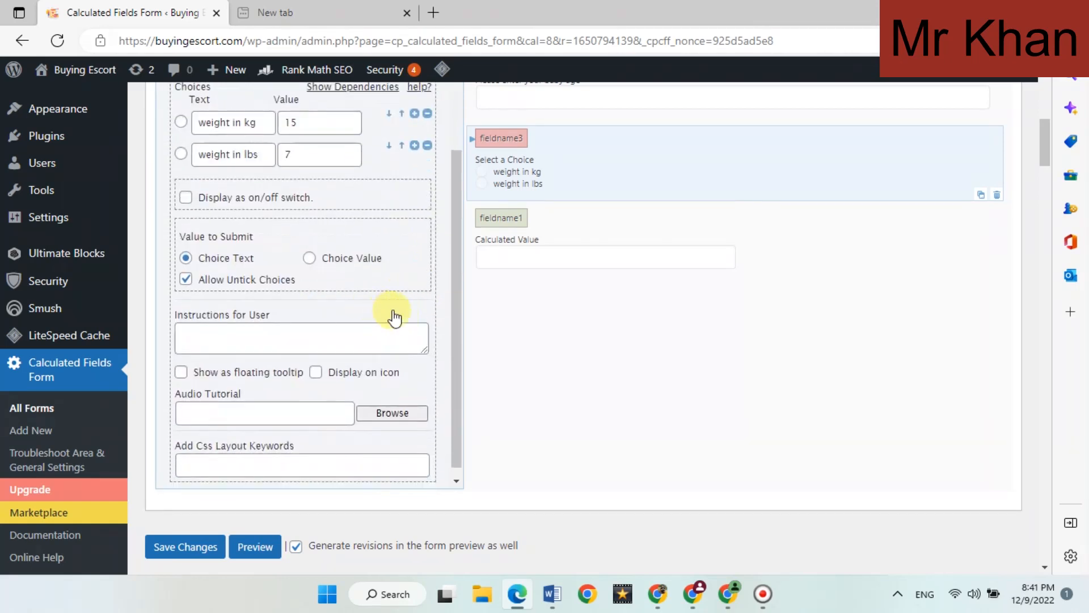
scroll(241, 287, "up", 2)
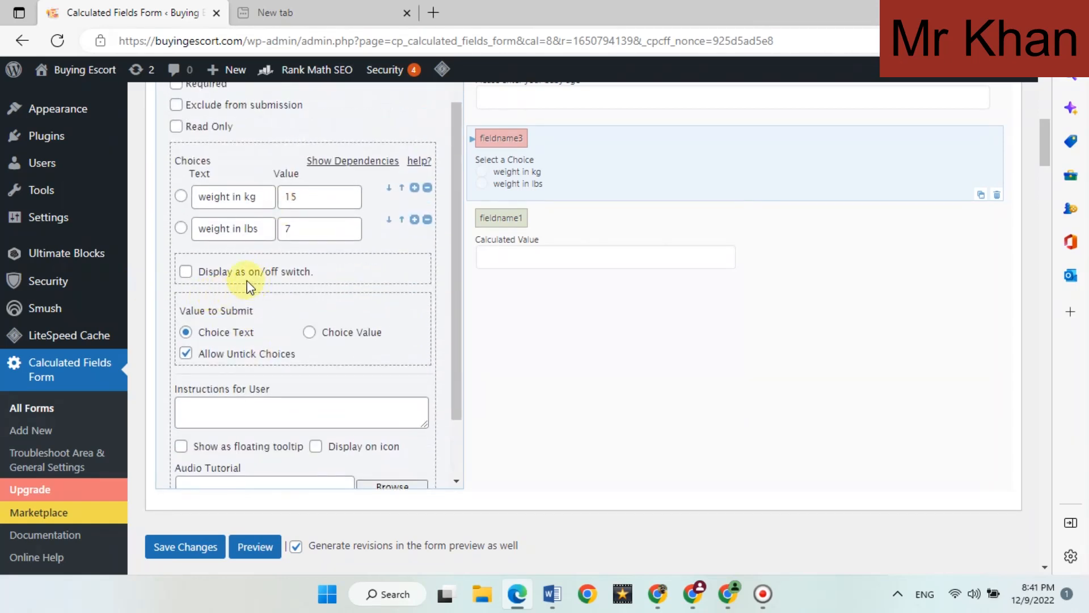
scroll(315, 305, "up", 2)
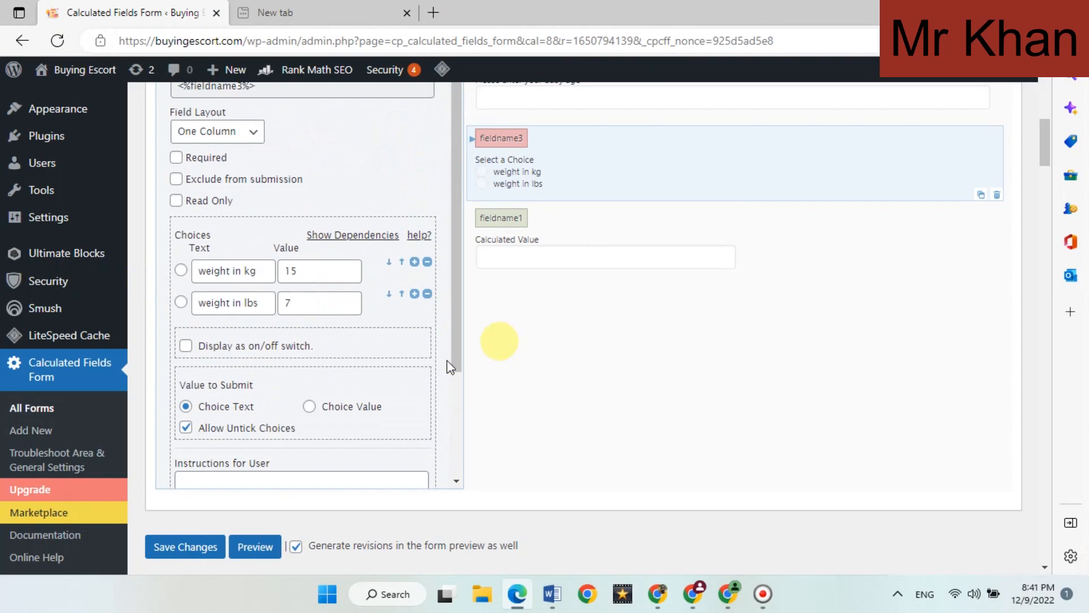
scroll(986, 229, "up", 5)
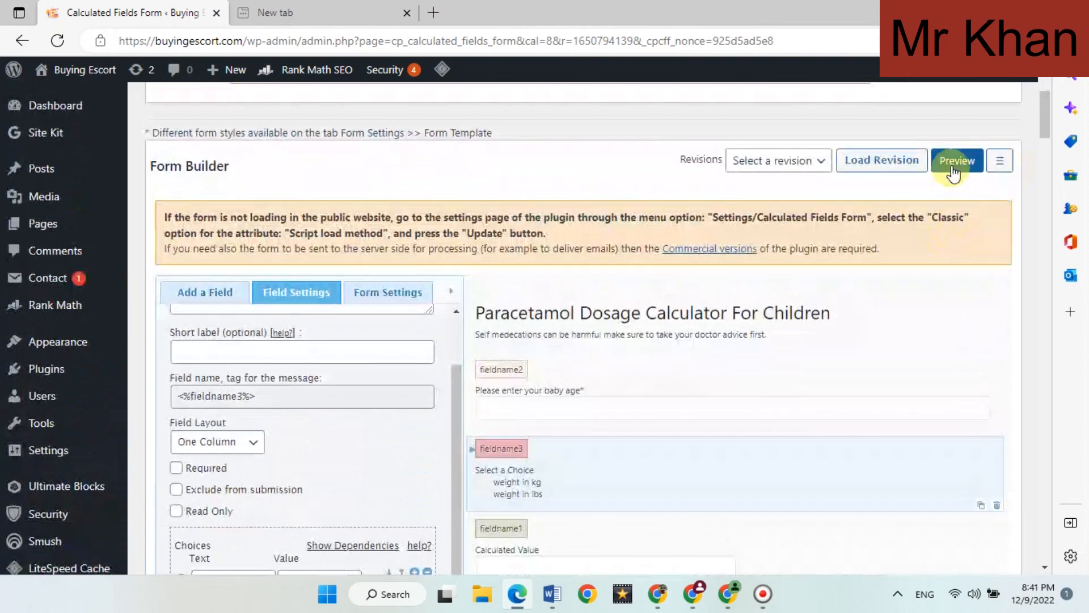
left_click(954, 165)
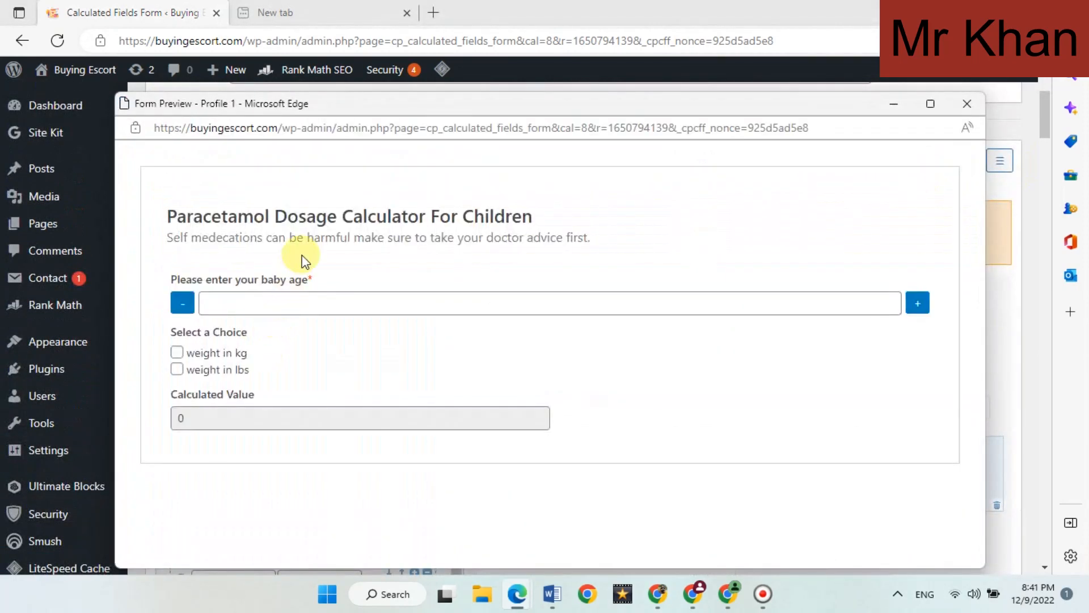
left_click(176, 353)
left_click(177, 367)
left_click(176, 352)
left_click(176, 367)
left_click(176, 353)
left_click(177, 369)
left_click(177, 353)
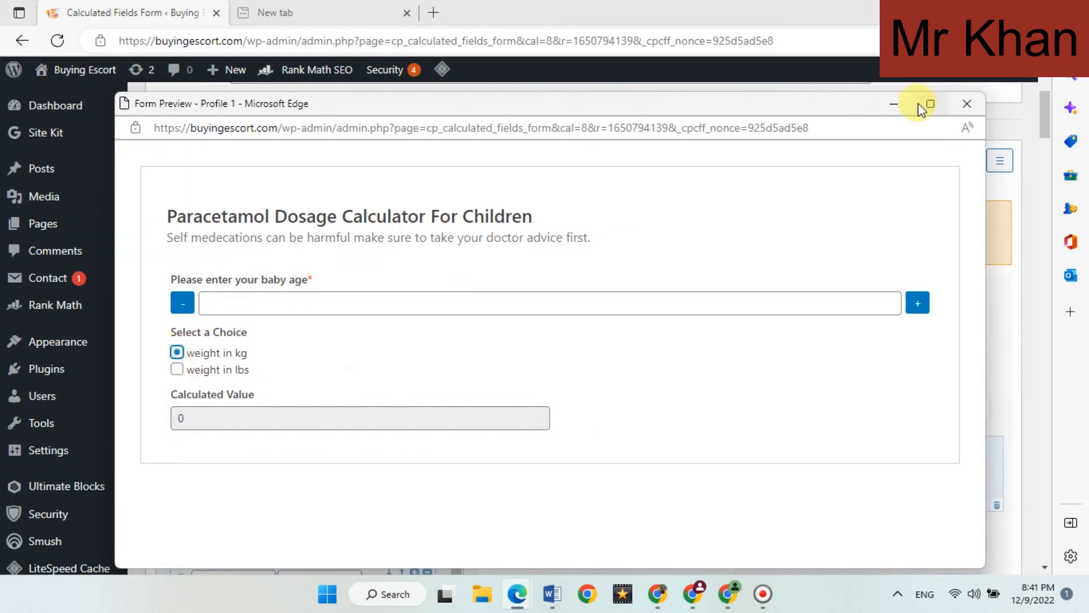
left_click(967, 104)
- Enable the on/off switch display for the radio field's weight choices
scroll(318, 267, "down", 4)
scroll(318, 280, "down", 3)
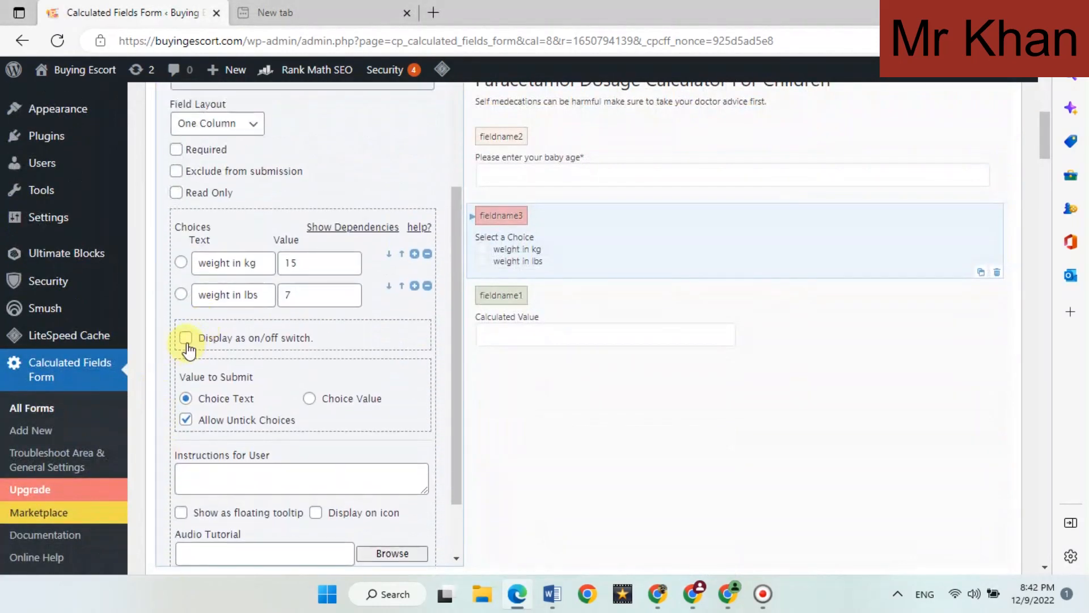
scroll(764, 389, "up", 10)
- Preview the form, test the kg and lbs switches by toggling them alternately, and close the preview
left_click(952, 237)
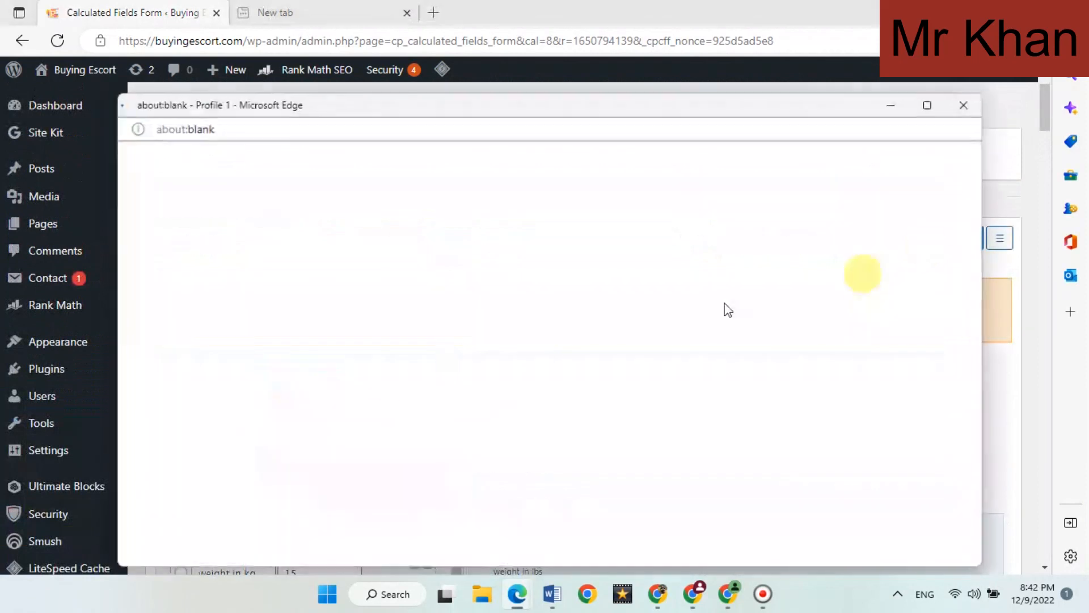
left_click(187, 374)
left_click(187, 353)
left_click(191, 375)
left_click(185, 354)
left_click(190, 376)
left_click(187, 354)
left_click(182, 378)
left_click(185, 354)
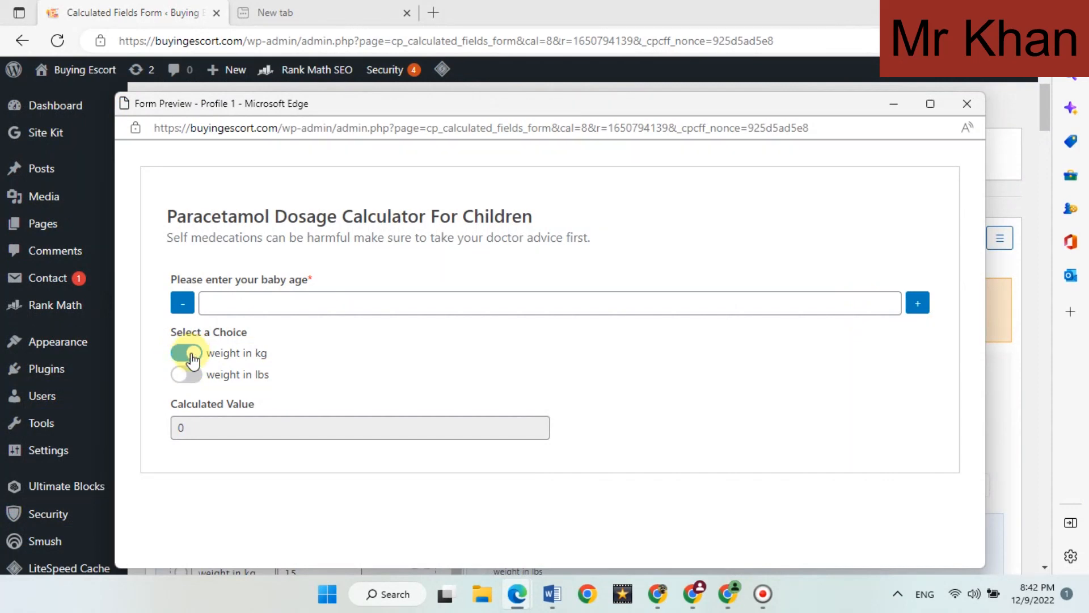
left_click(187, 374)
left_click(182, 355)
left_click(966, 103)
- Replace the calculated field's label with "Estimated dosgage of paracetamol for your baby is"
scroll(317, 363, "down", 5)
scroll(361, 306, "up", 5)
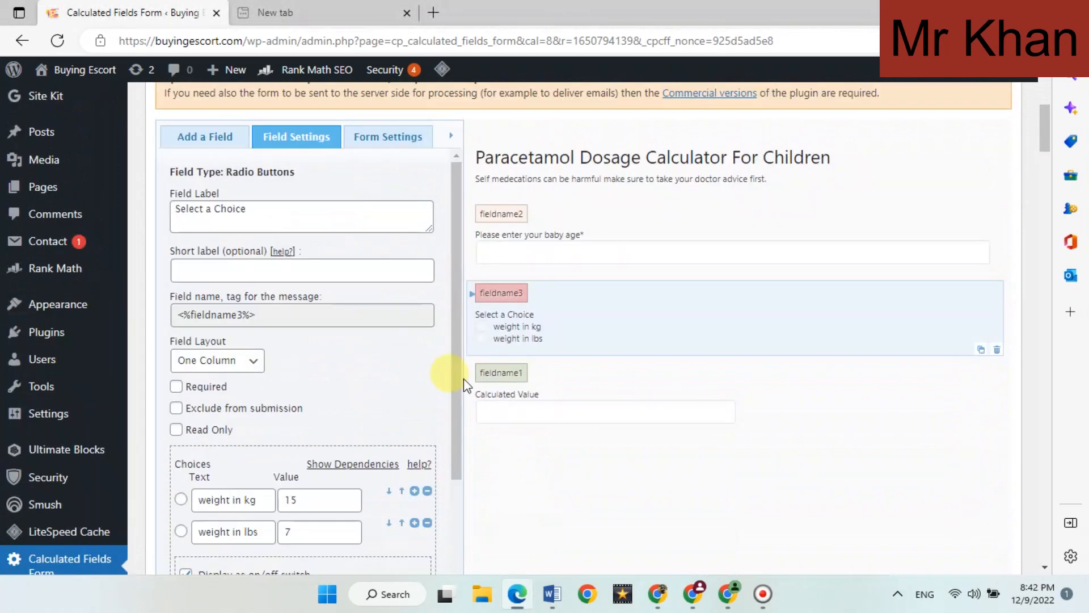
left_click(549, 386)
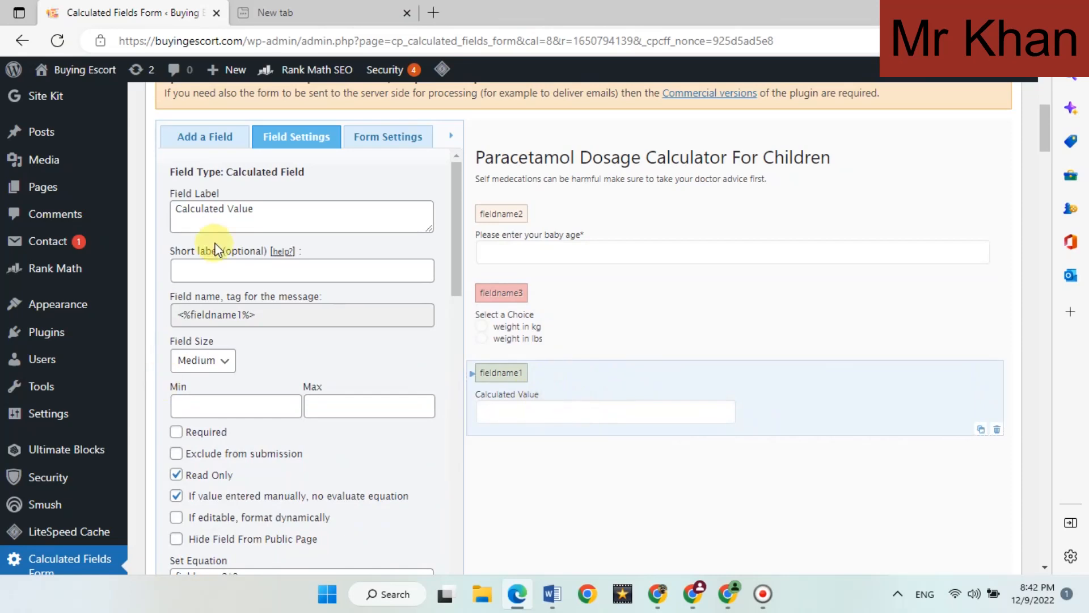
left_click_drag(281, 209, 142, 216)
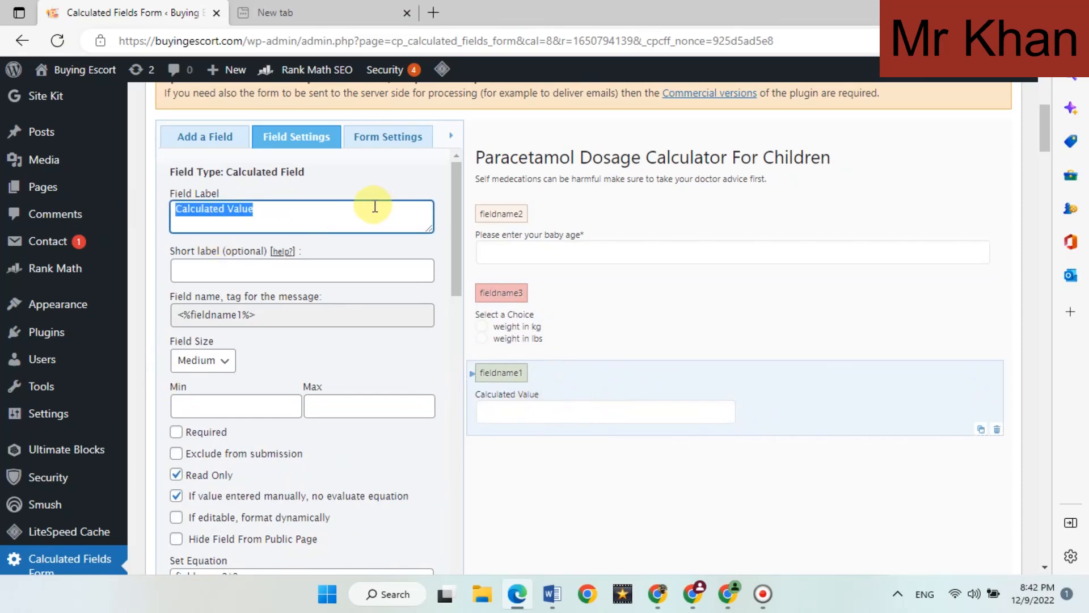
type("Estimated dosgage of para")
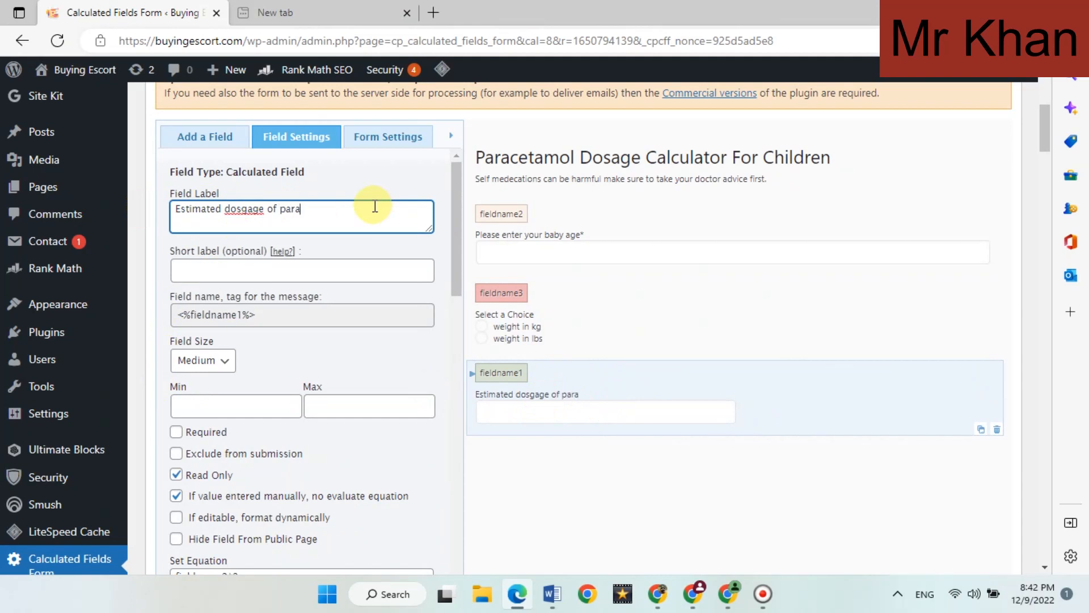
type("or your baby is")
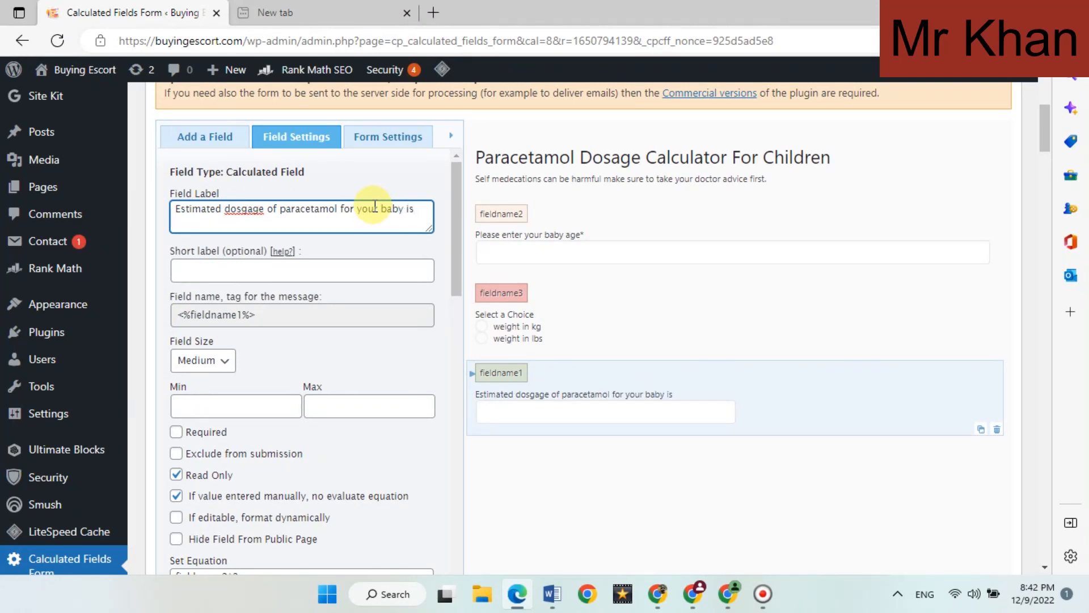
- Try to correct the misspelled word in the calculated field's label to "dosage" with the spelling suggestion
right_click(244, 209)
mouse_move(258, 219)
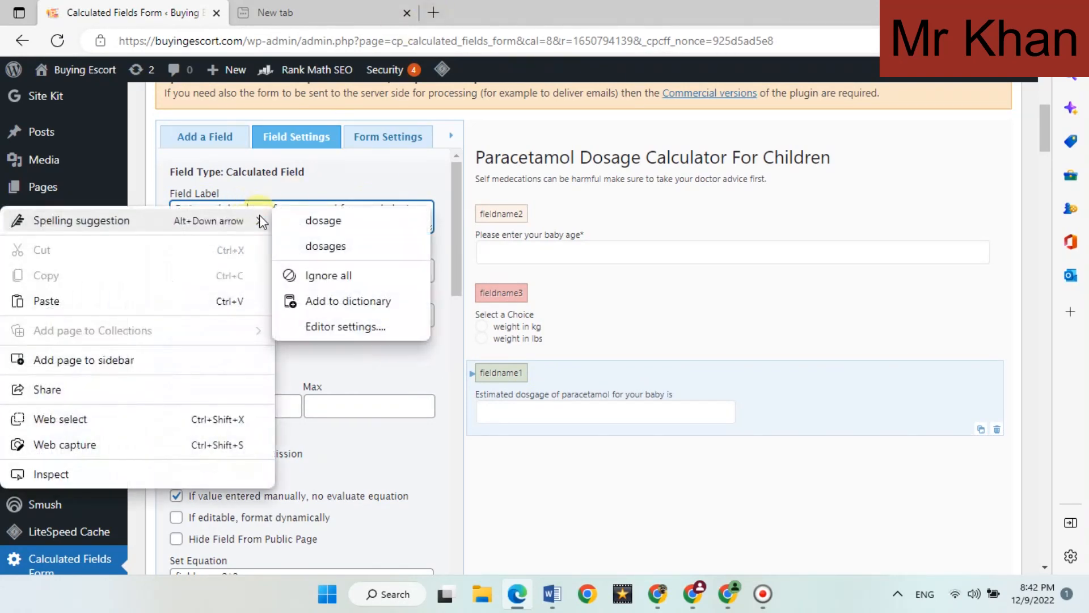
left_click(334, 229)
left_click(569, 421)
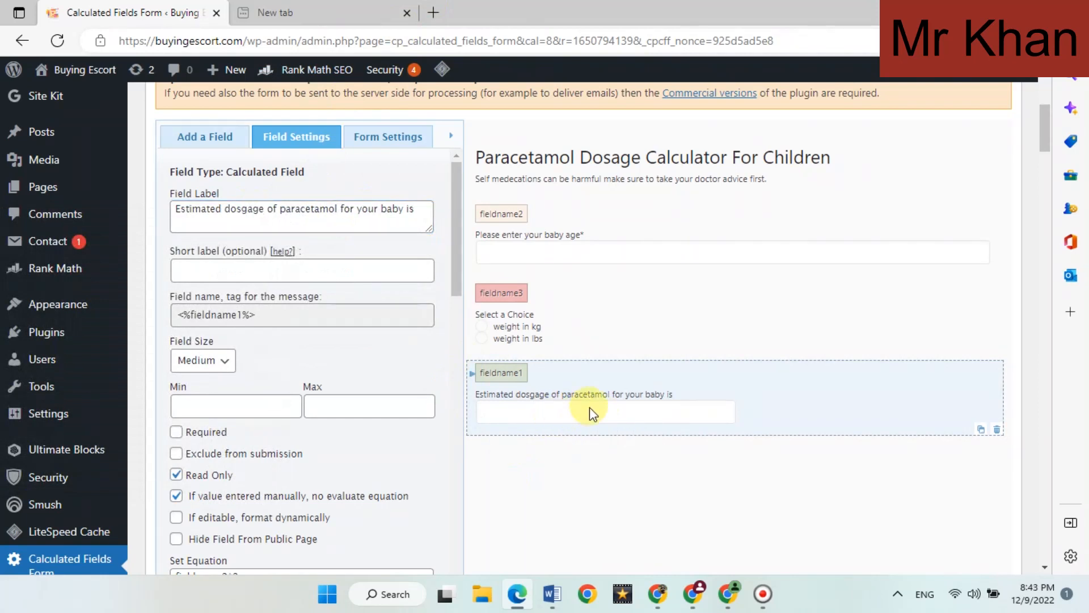
- Change the number field's label to "Please enter your baby Weight"
scroll(238, 371, "down", 3)
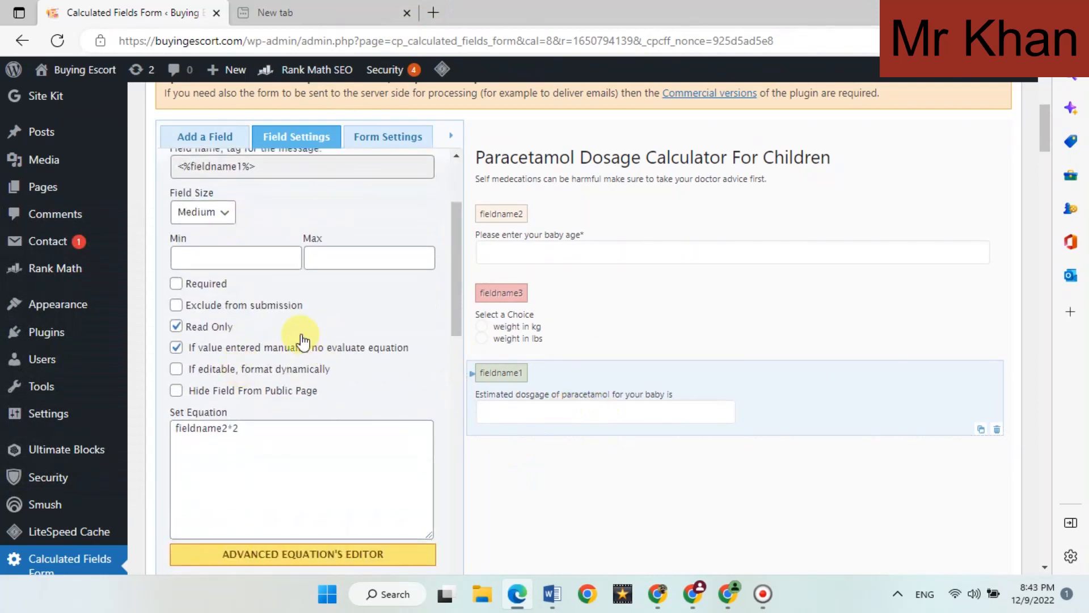
scroll(298, 341, "down", 2)
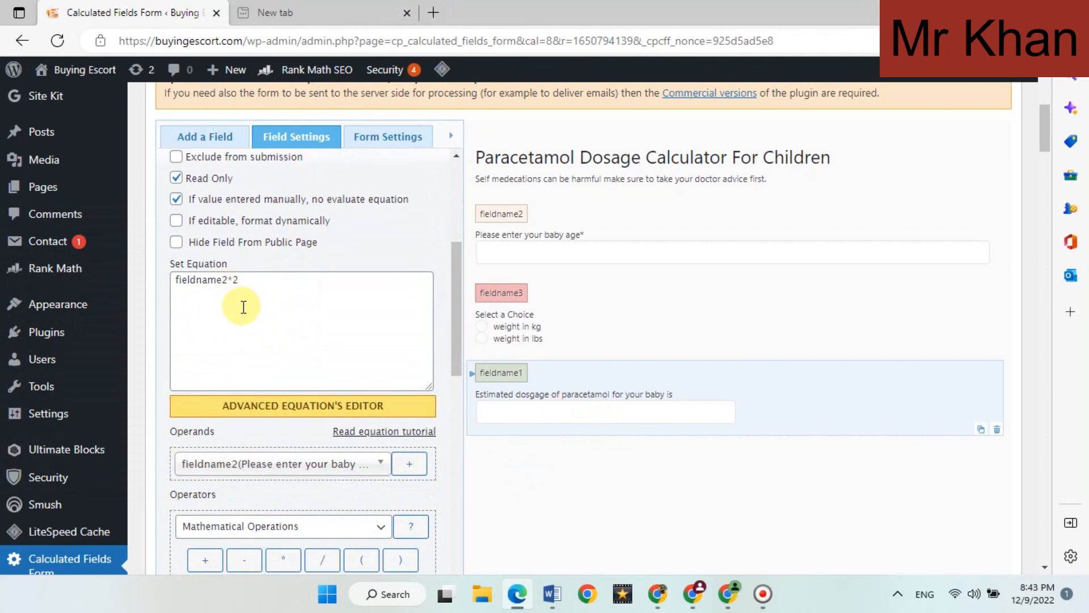
left_click(519, 259)
double_click(292, 366)
type("Weight")
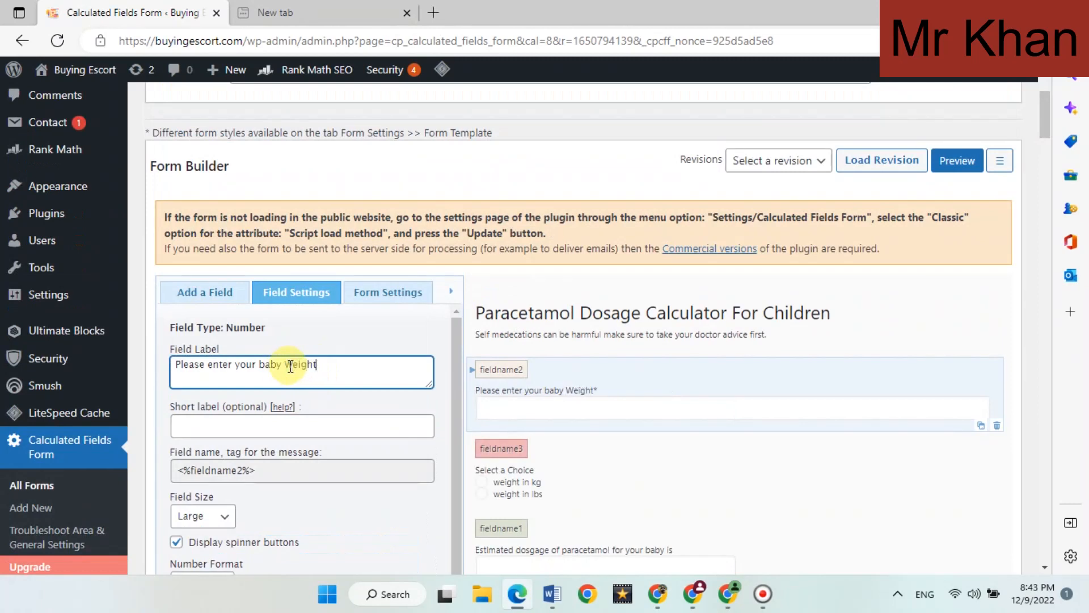
- Set the calculated field's equation to fieldname2*fieldname3
scroll(710, 348, "down", 3)
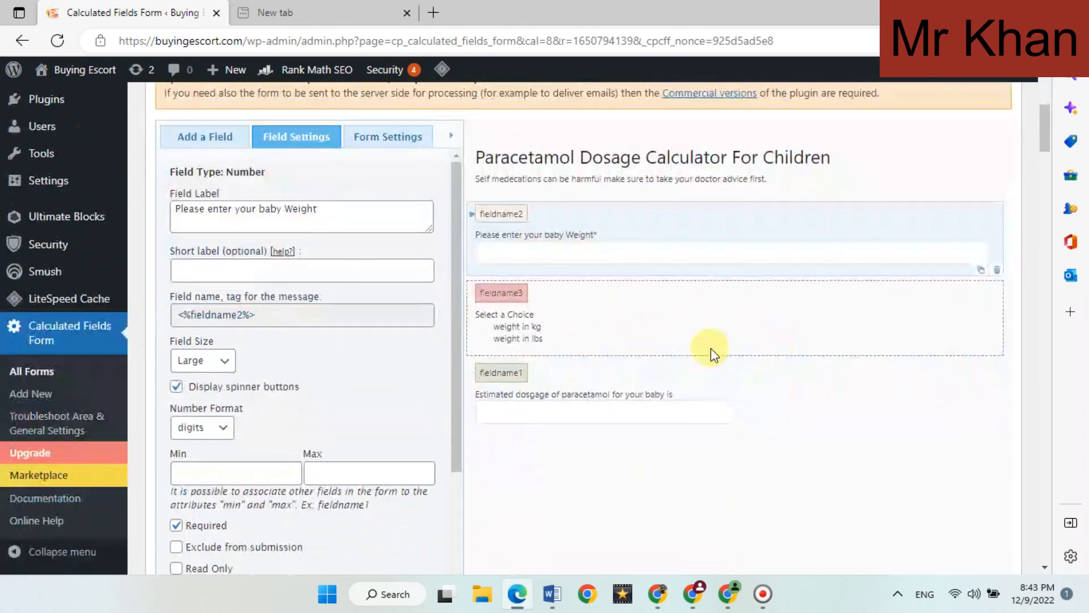
scroll(530, 242, "down", 2)
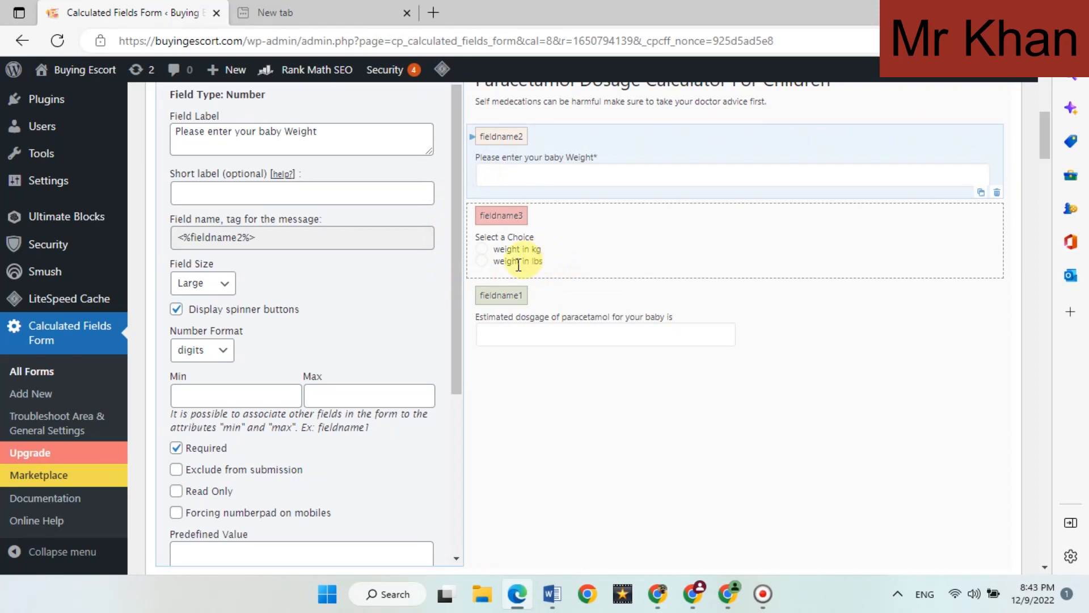
scroll(263, 357, "down", 4)
left_click(513, 334)
scroll(515, 257, "up", 2)
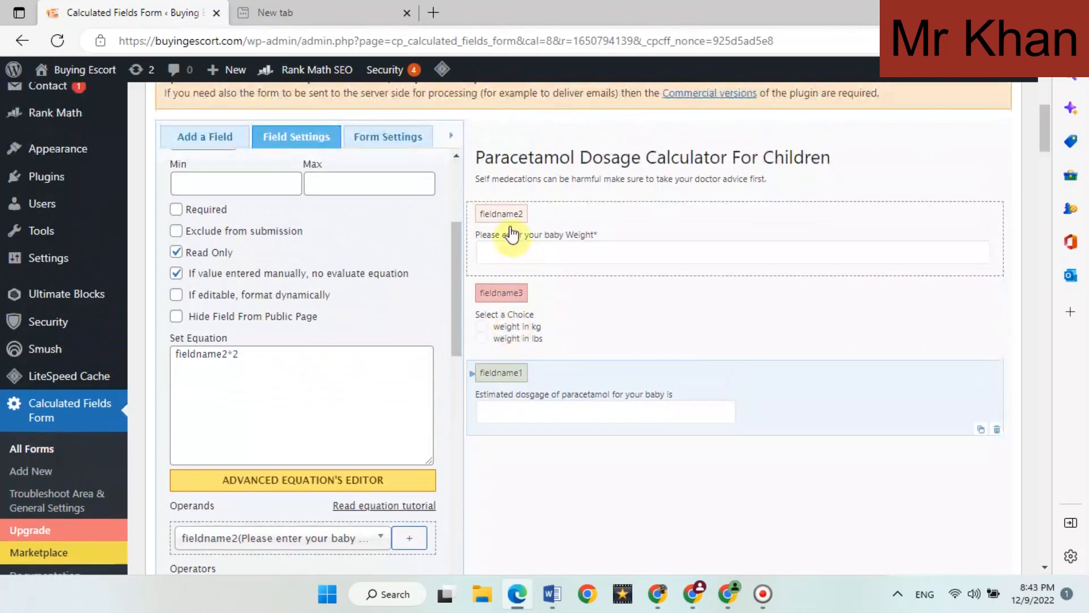
left_click(234, 354)
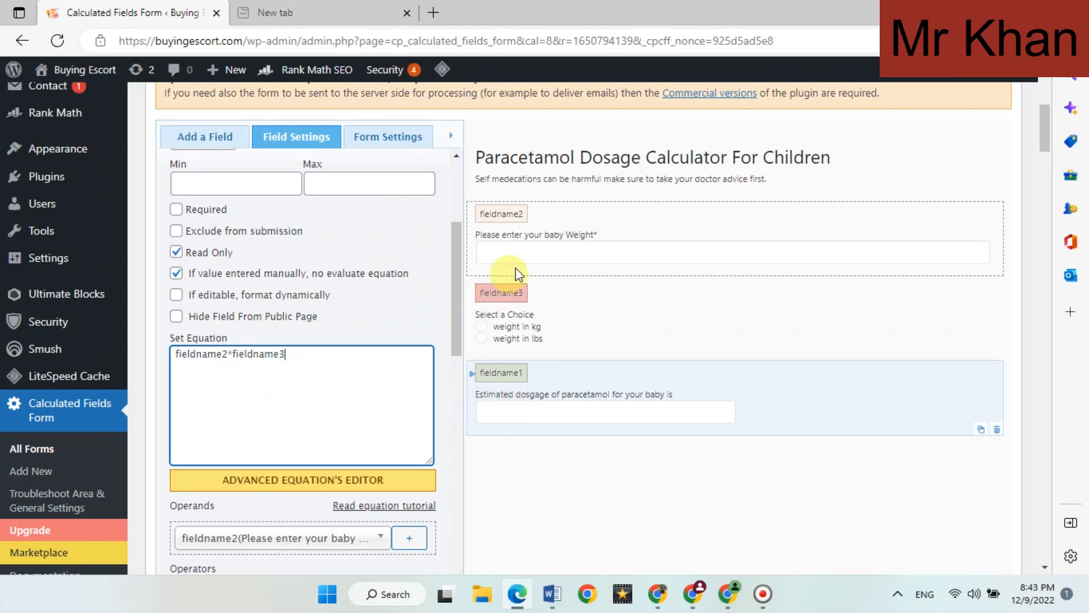
- Preview the form and test the calculator with a baby weight of 5, in kg and in lbs
left_click(512, 250)
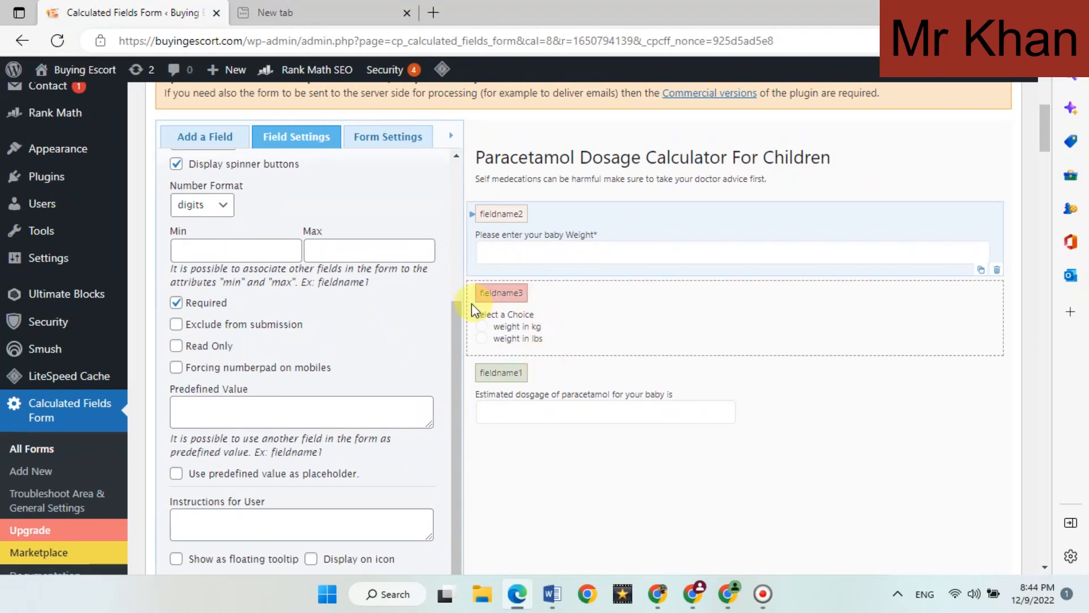
left_click(516, 423)
scroll(720, 412, "up", 4)
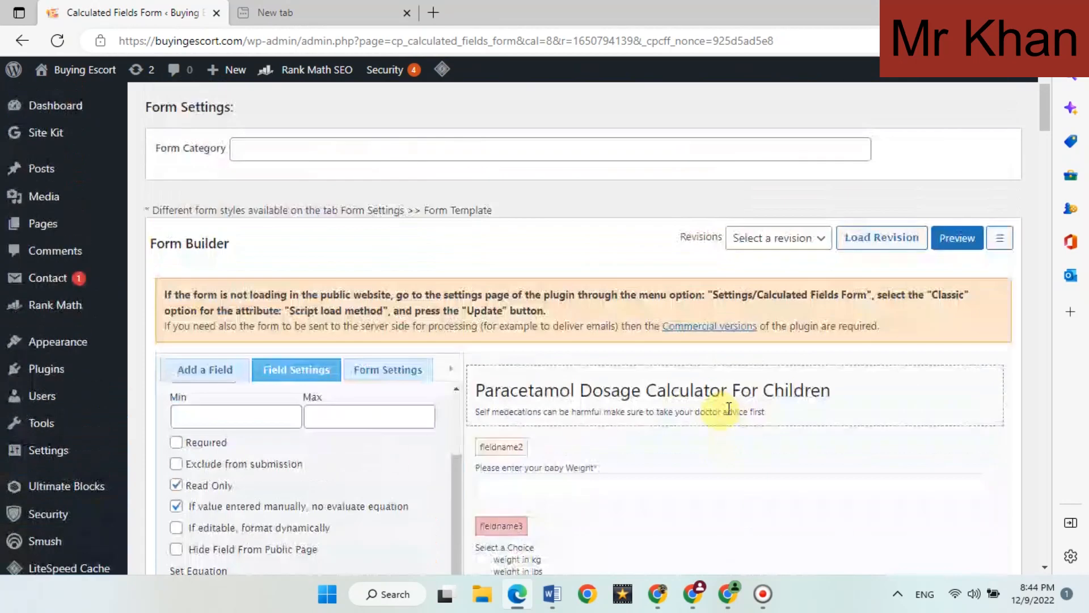
left_click(942, 241)
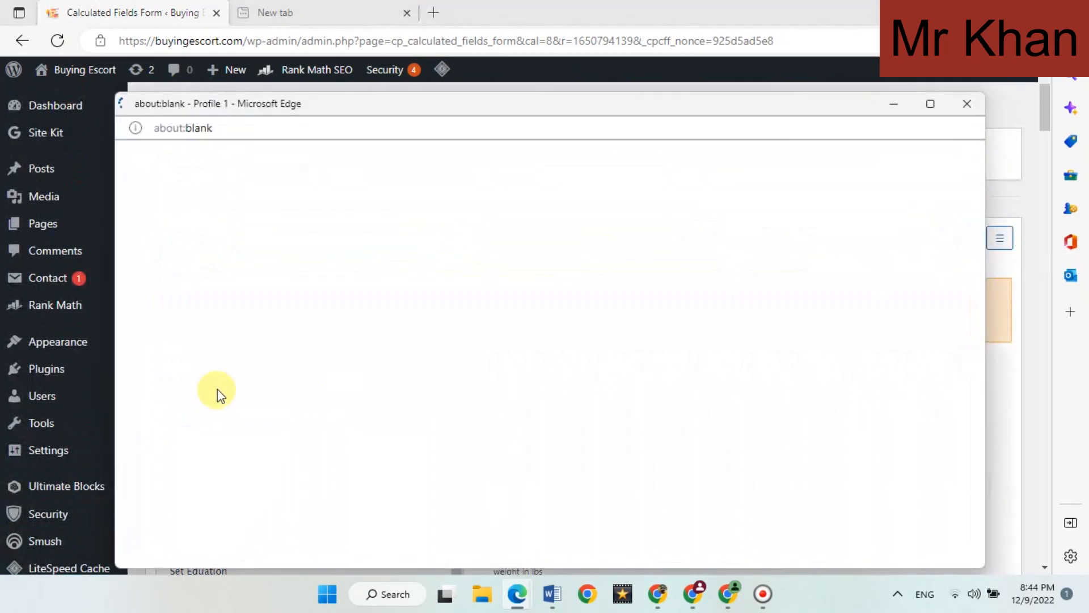
left_click(247, 311)
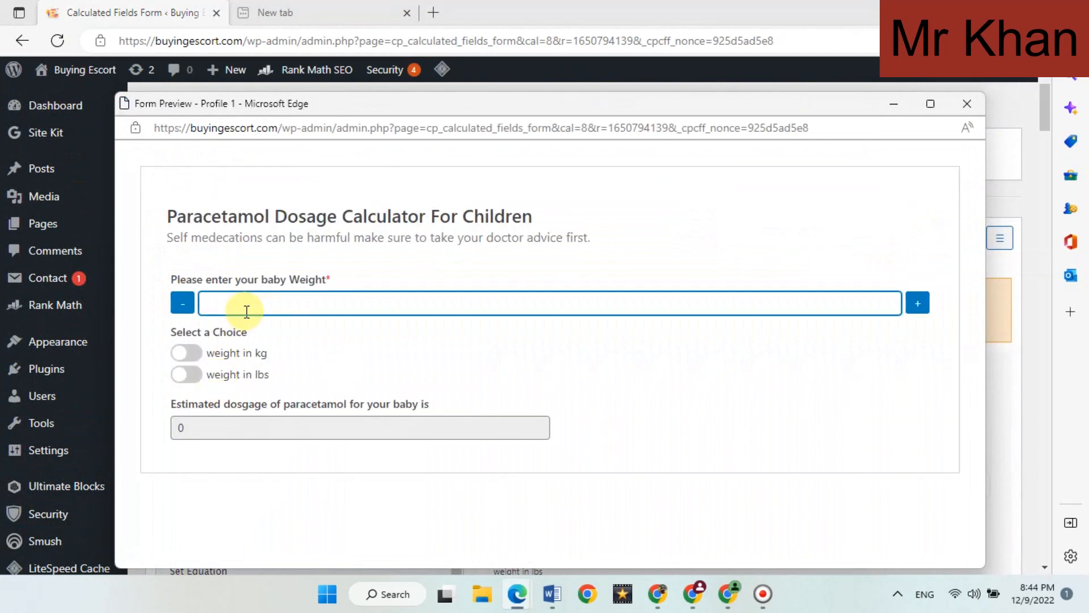
left_click(196, 358)
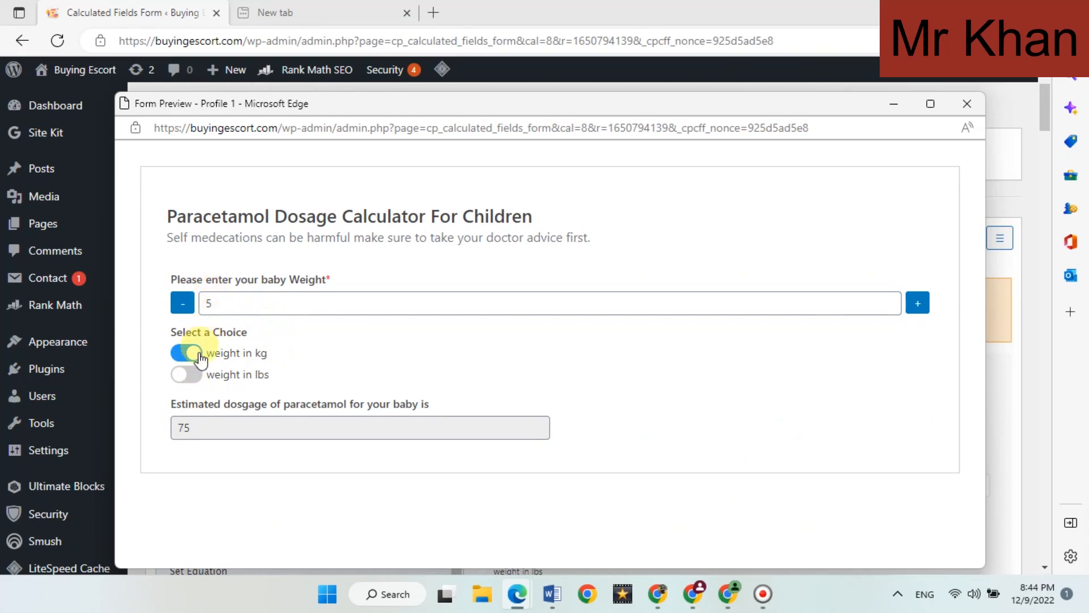
left_click(188, 376)
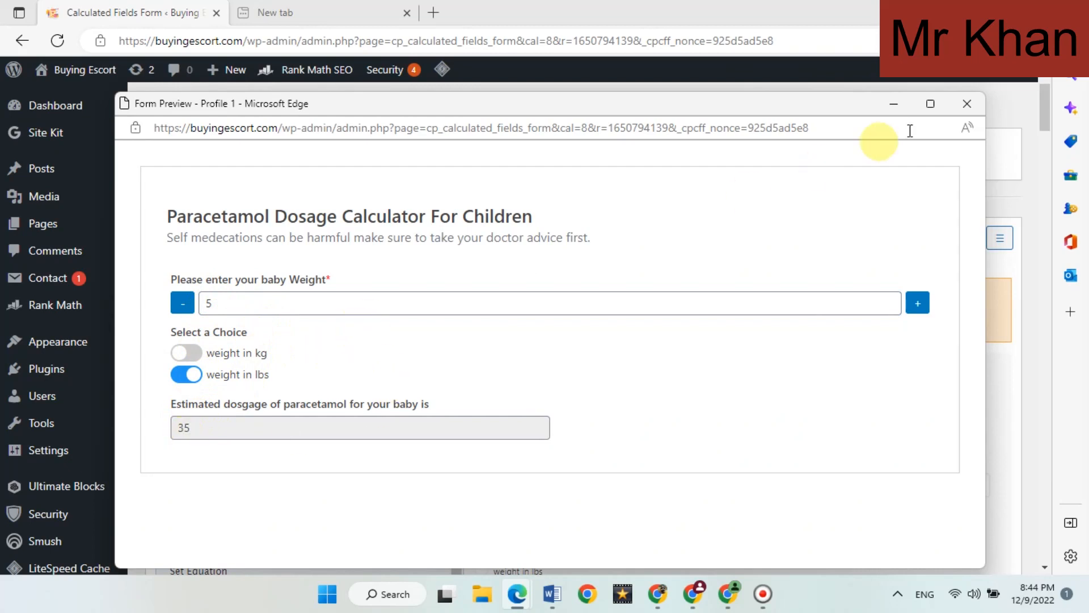
left_click(975, 109)
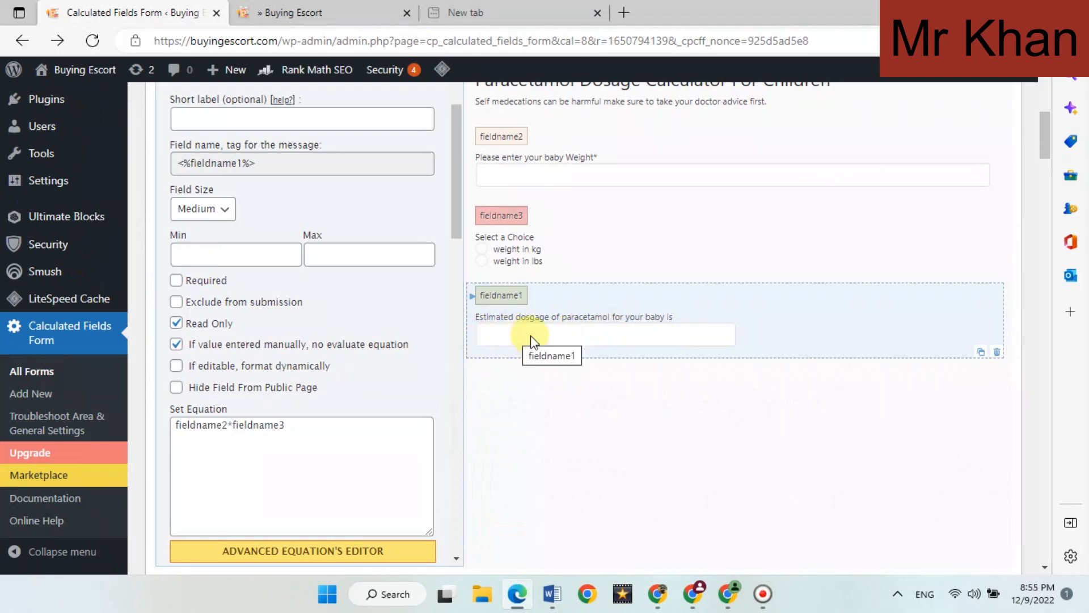
- Set the symbol displayed at the end of the calculated field to mg
scroll(352, 352, "down", 7)
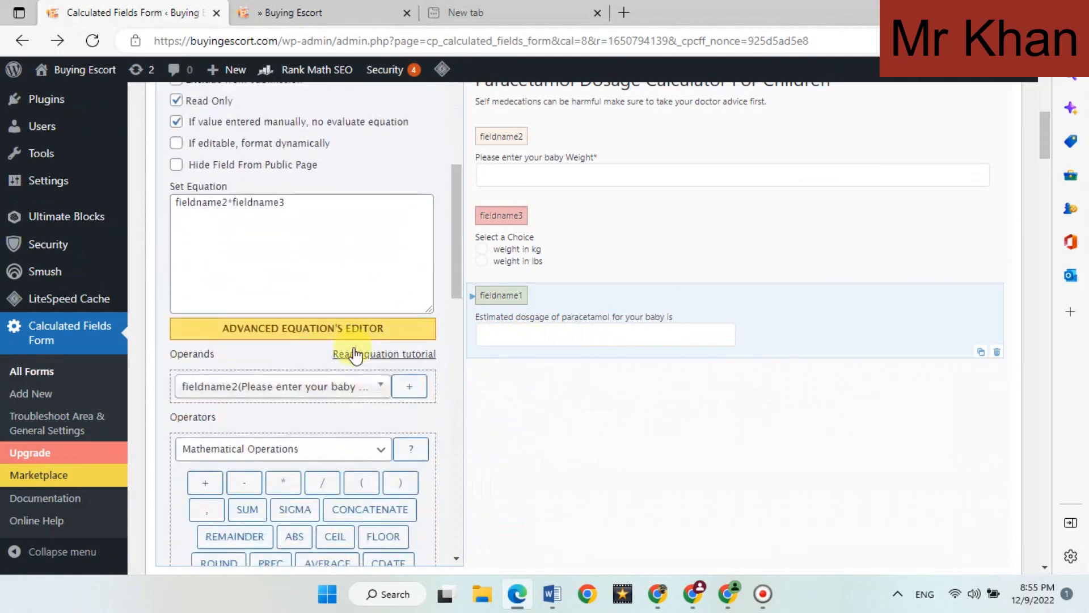
scroll(329, 357, "down", 8)
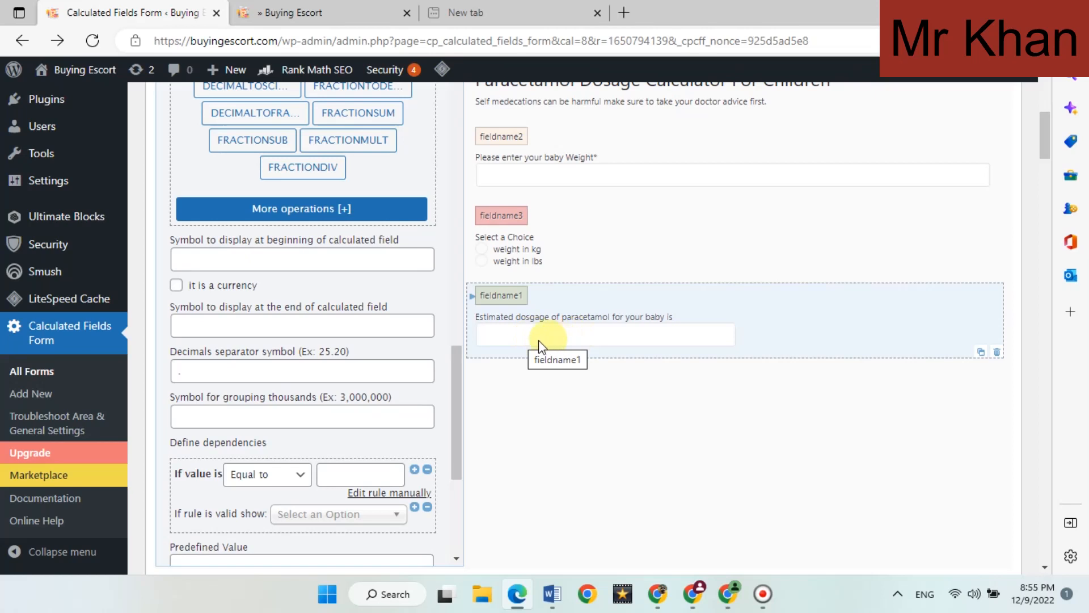
left_click(300, 325)
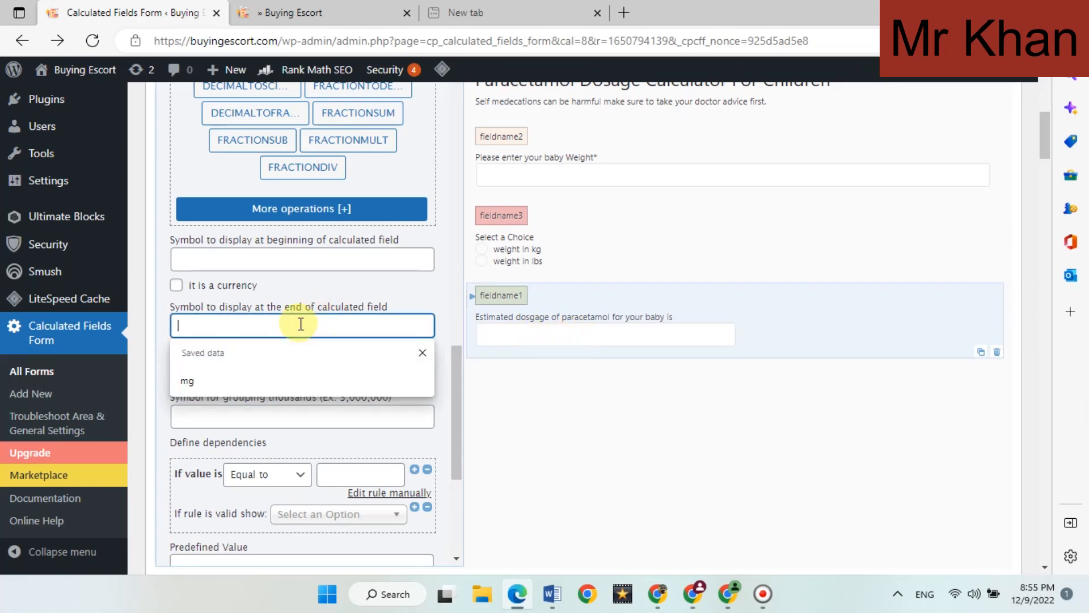
left_click(227, 379)
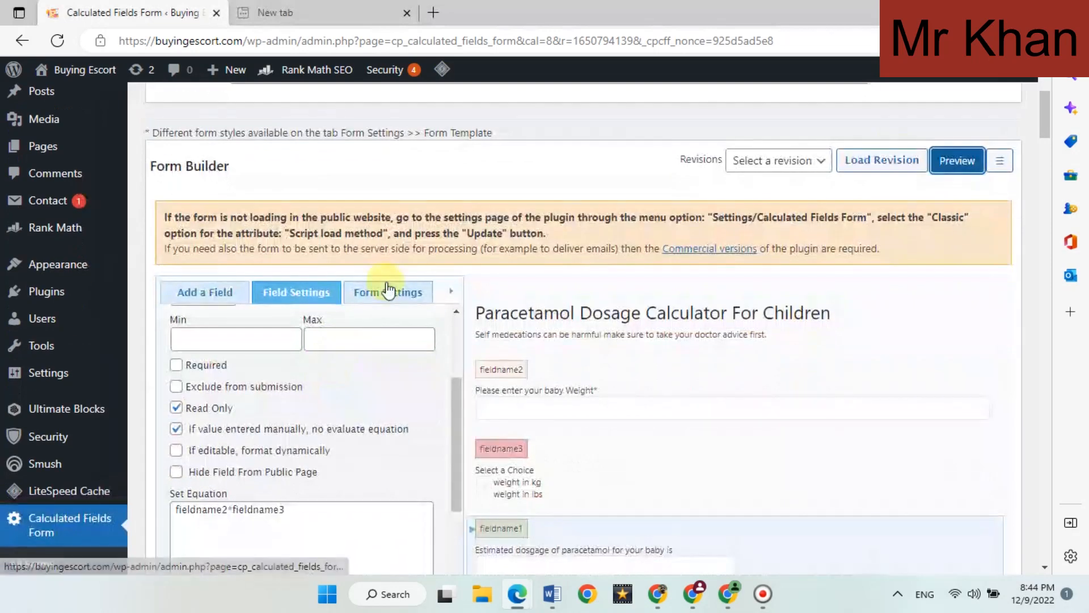
- Try Template 3 as the form template, and change it to Template 2
left_click(388, 291)
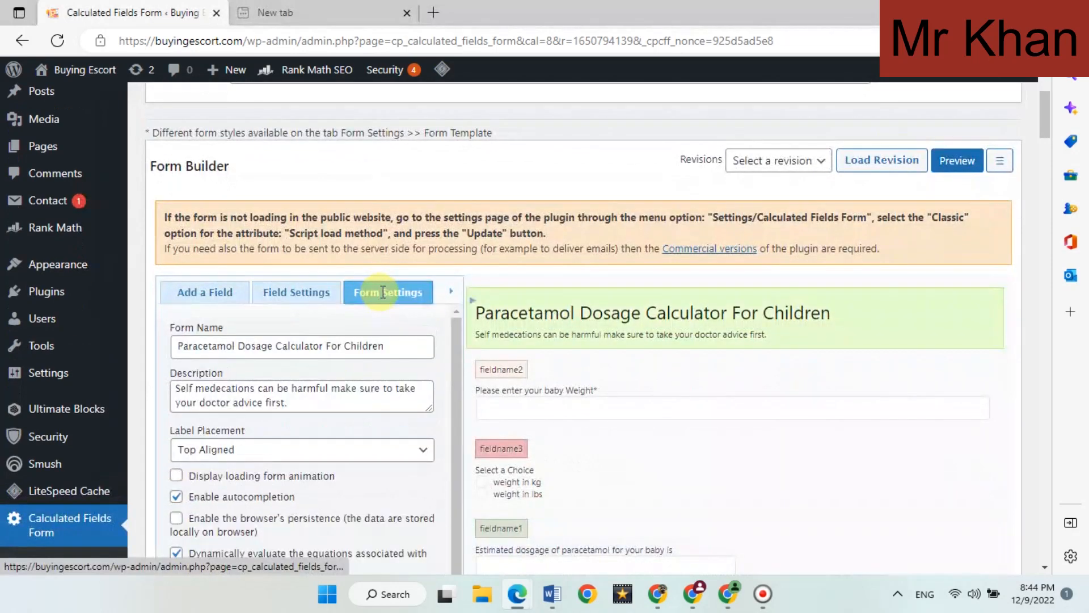
scroll(380, 340, "down", 5)
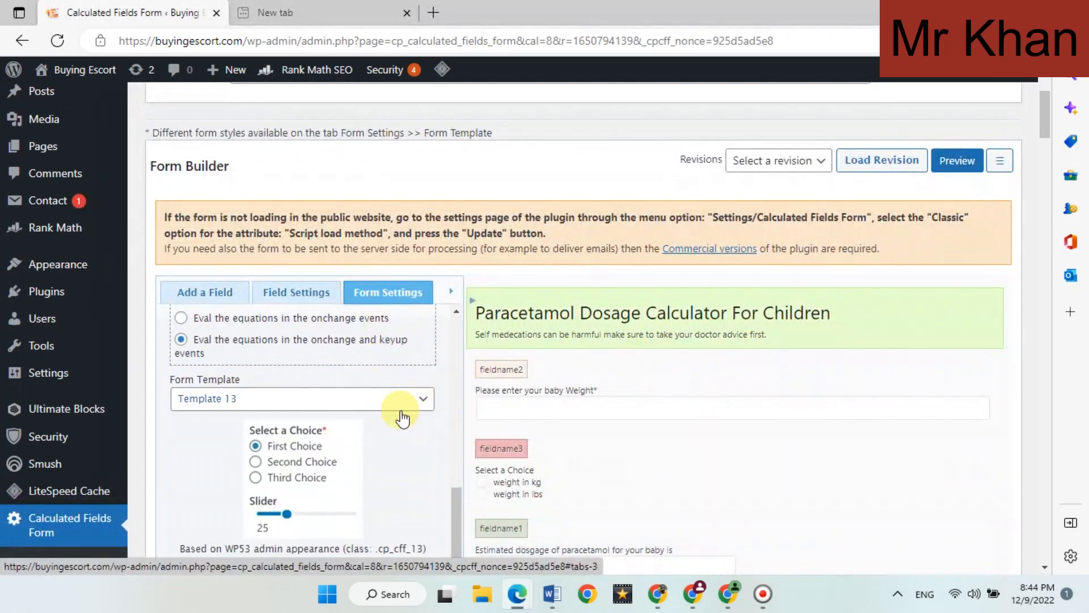
left_click(385, 408)
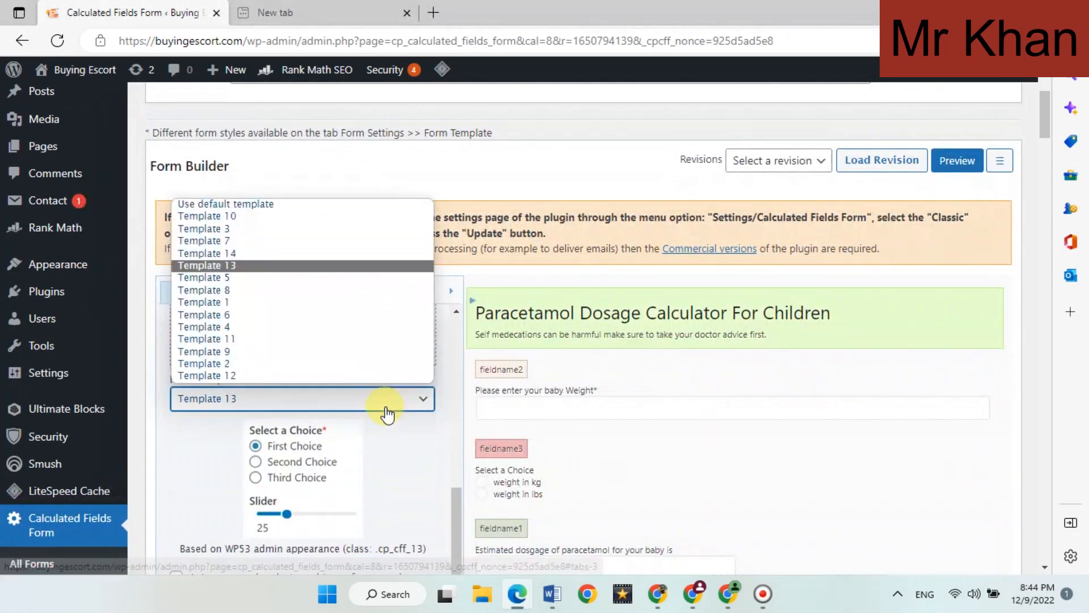
left_click(245, 228)
right_click(217, 434)
left_click(196, 437)
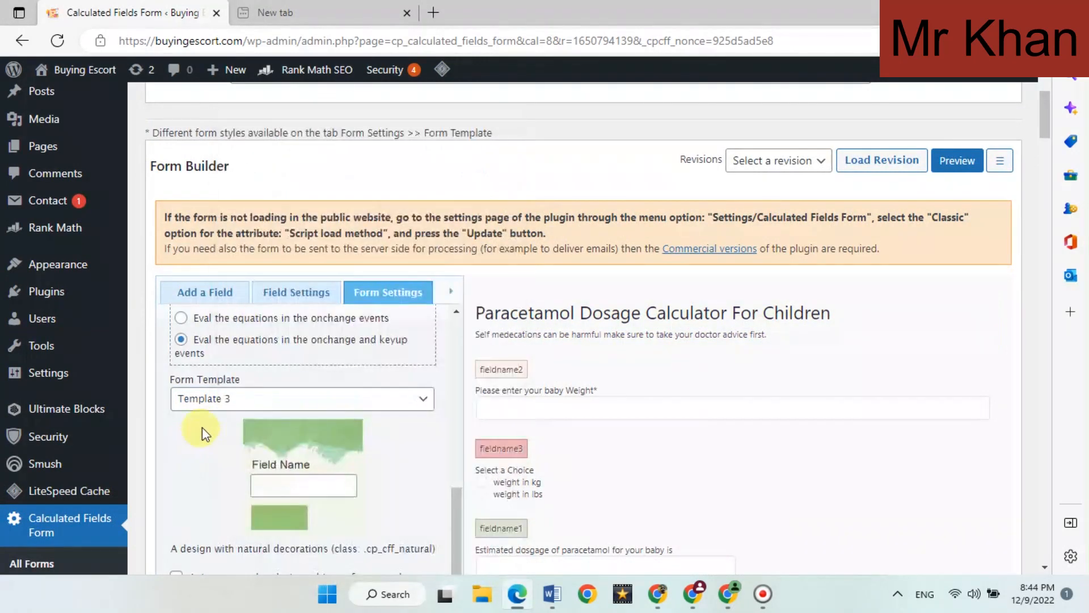
scroll(206, 429, "down", 3)
left_click(279, 244)
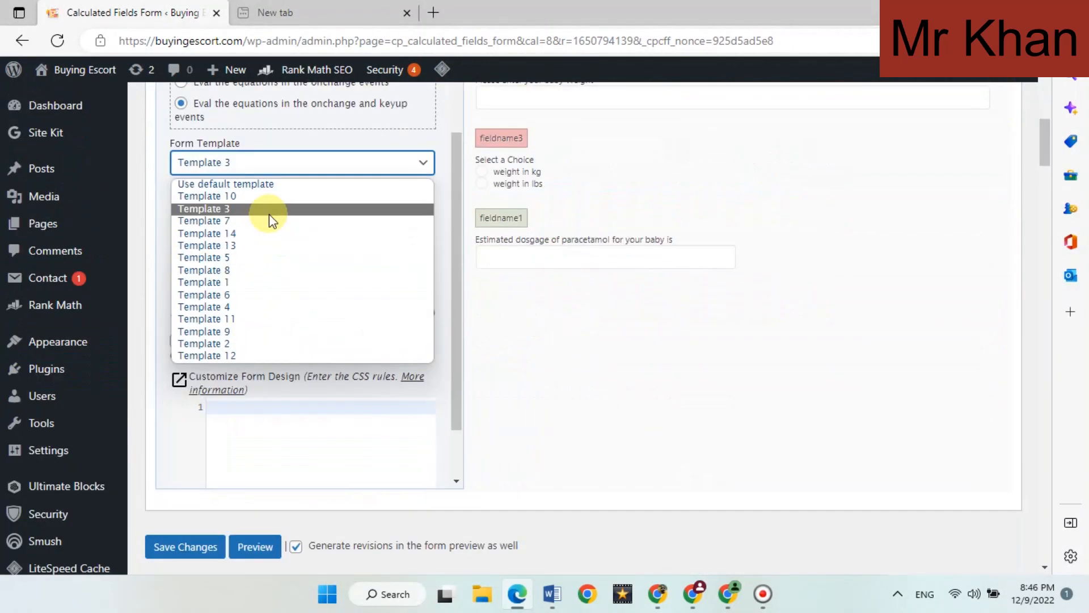
left_click(220, 343)
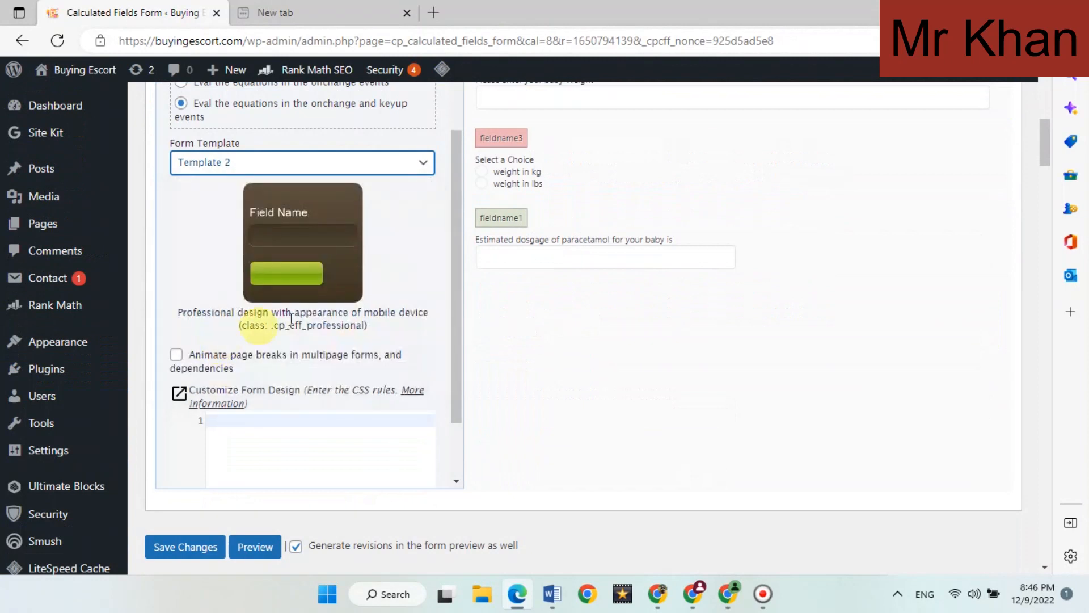
- Preview the form with its new template and save the form changes
scroll(416, 432, "up", 10)
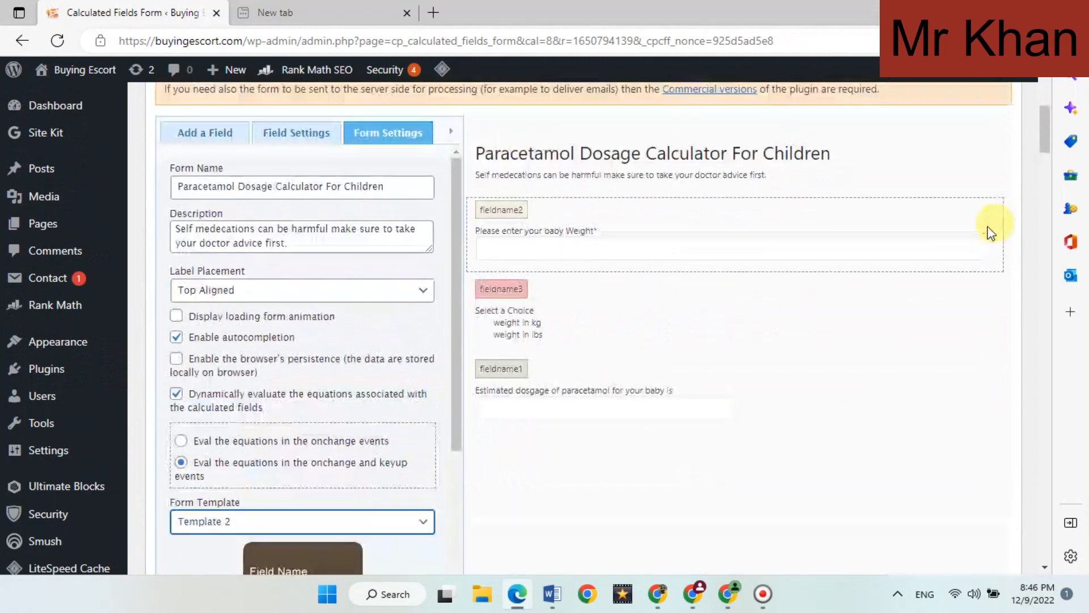
scroll(941, 261, "up", 2)
left_click(955, 165)
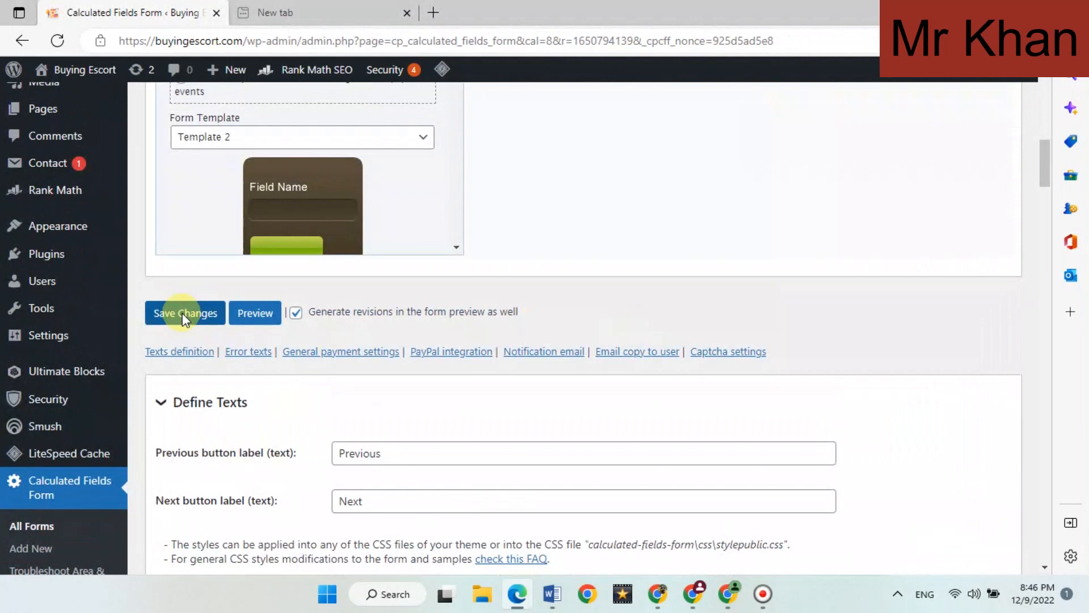
left_click(182, 313)
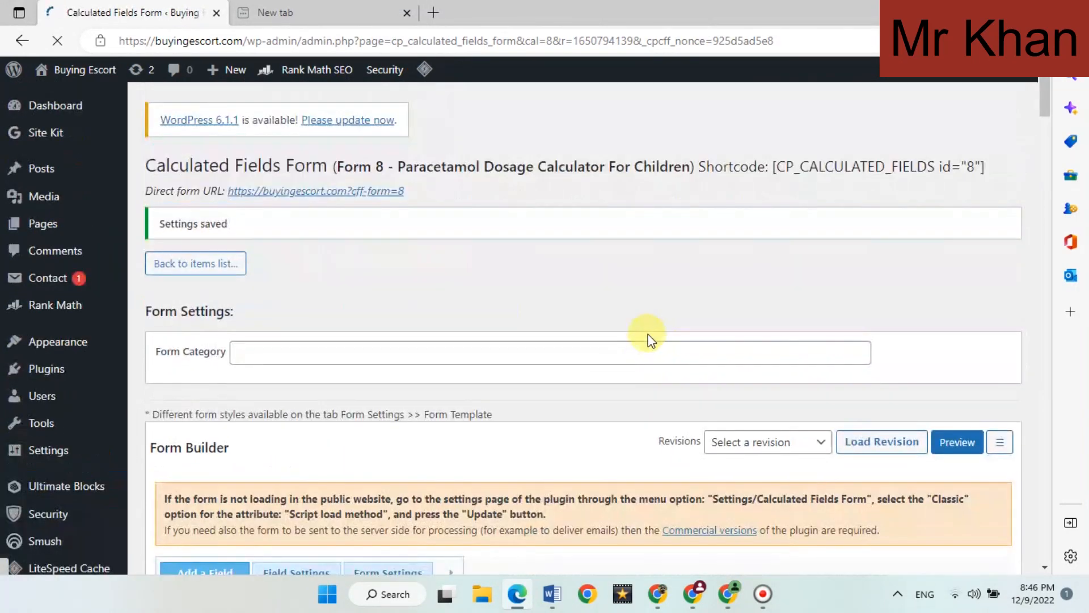
- Copy the saved form's shortcode, [CP_CALCULATED_FIELDS id="8"]
scroll(579, 341, "down", 5)
scroll(580, 341, "up", 5)
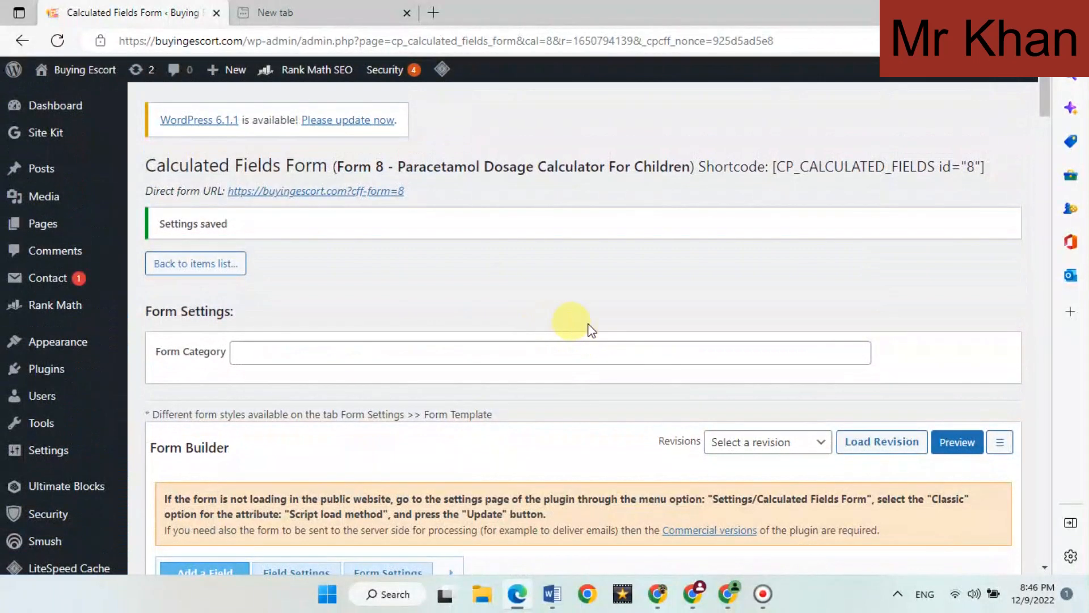
left_click_drag(775, 167, 990, 165)
key("ctrl+c")
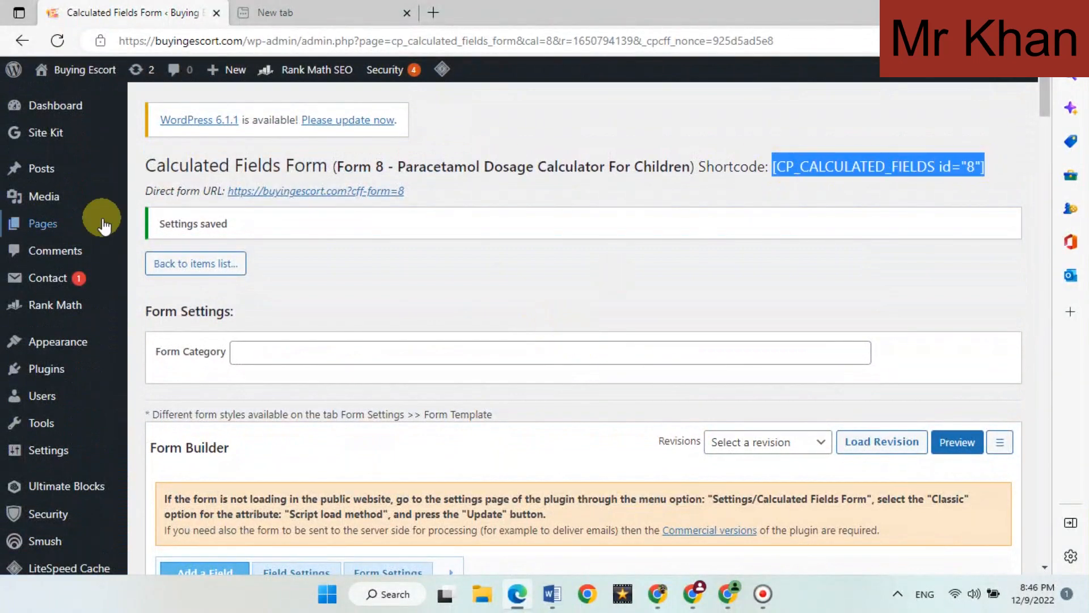
- Start a new WordPress post
mouse_move(43, 172)
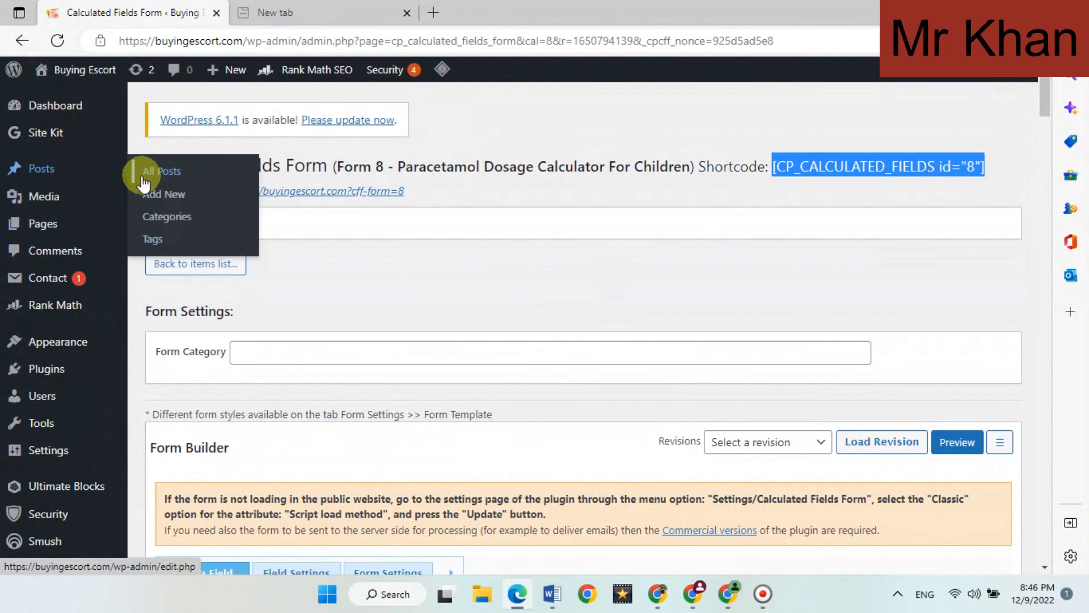
mouse_move(91, 208)
mouse_move(130, 177)
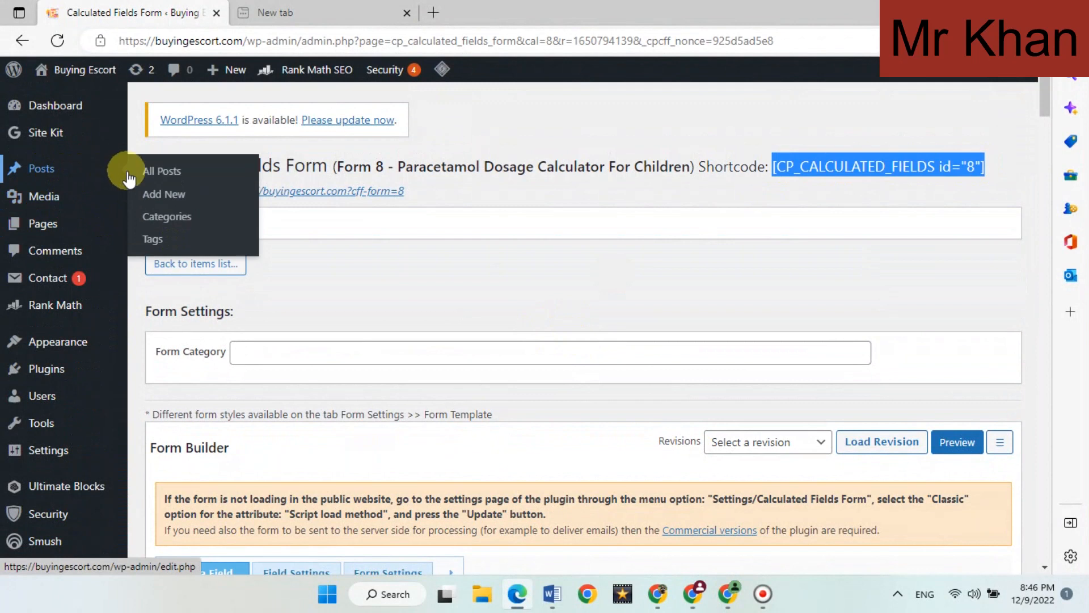
left_click(161, 196)
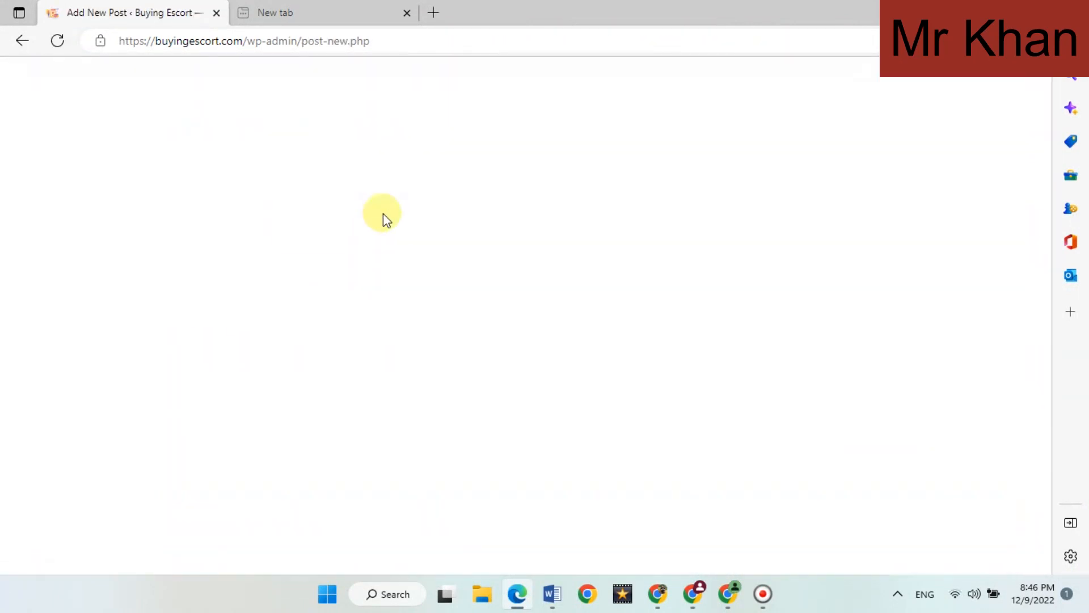
- Add a Shortcode block to the post and paste [CP_CALCULATED_FIELDS id="8"] into it
left_click(201, 264)
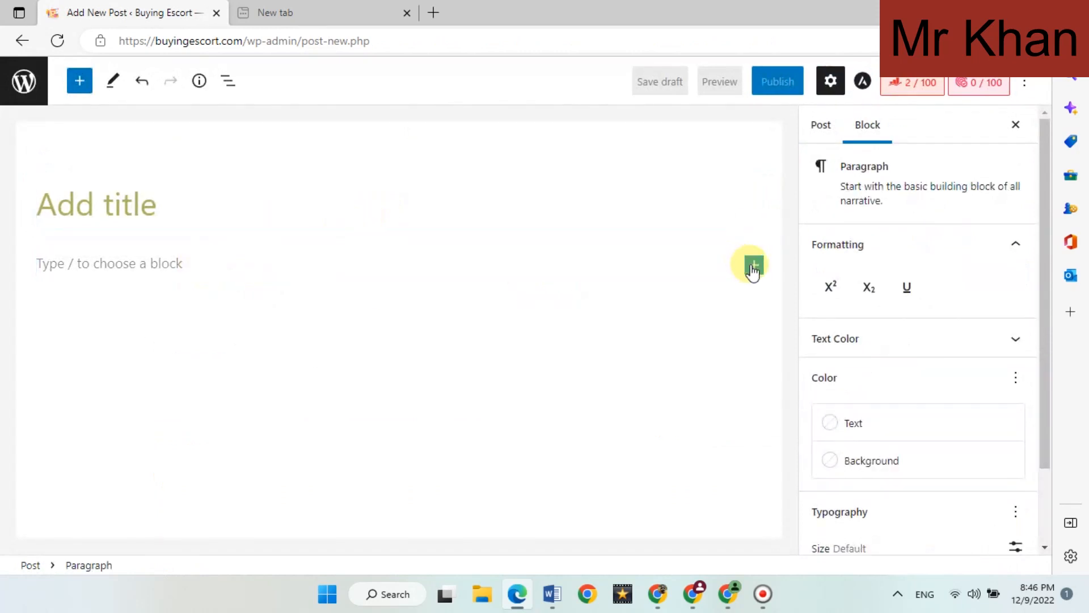
left_click(753, 267)
type("sho")
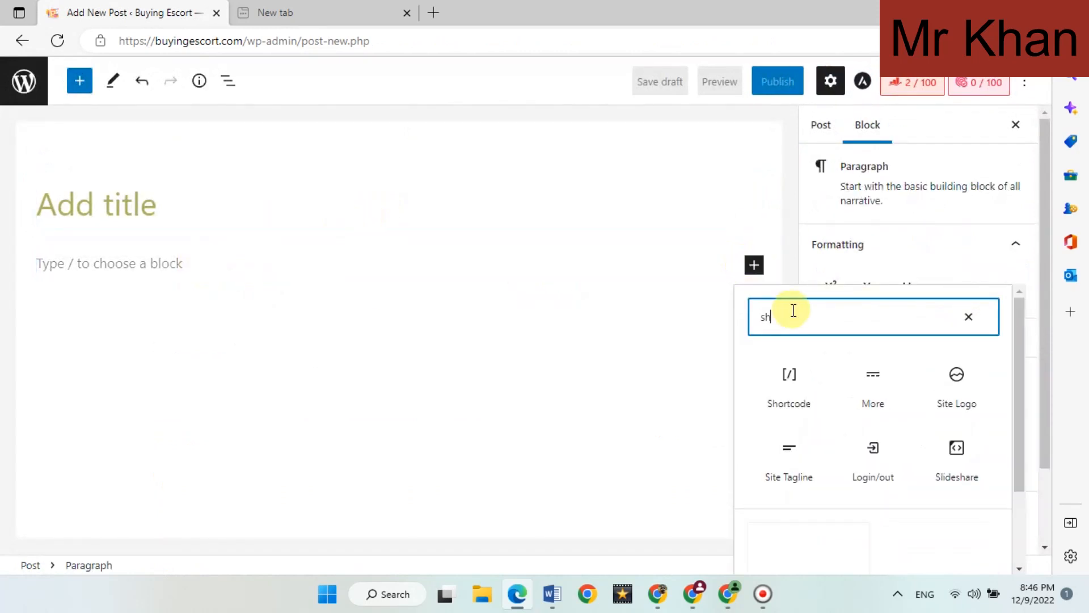
left_click(786, 376)
key("ctrl+v")
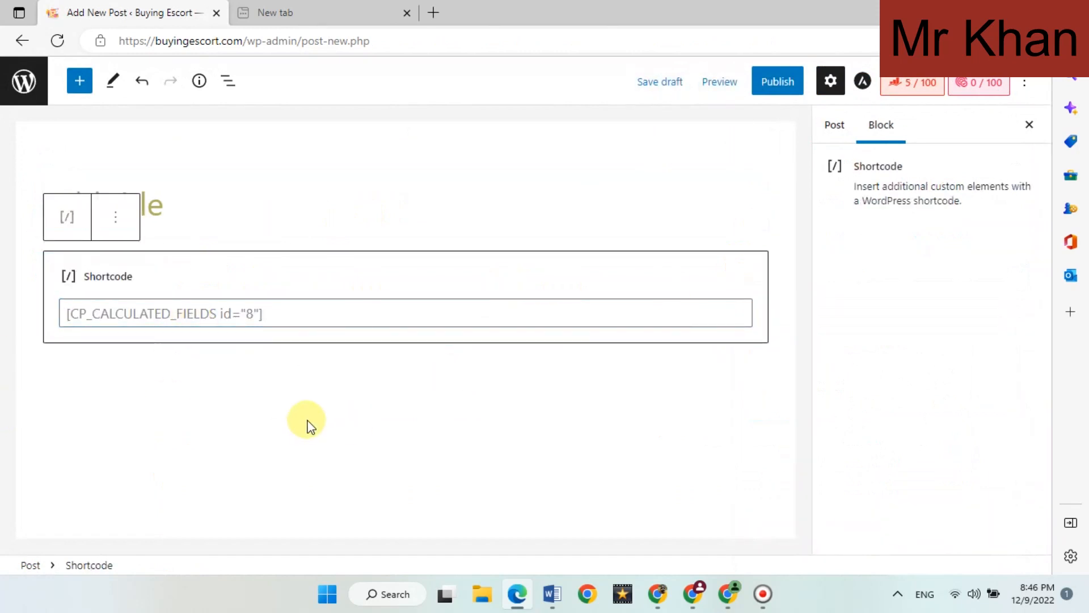
left_click(305, 423)
- Preview the post in a new tab and examine the embedded dosage calculator
left_click(733, 85)
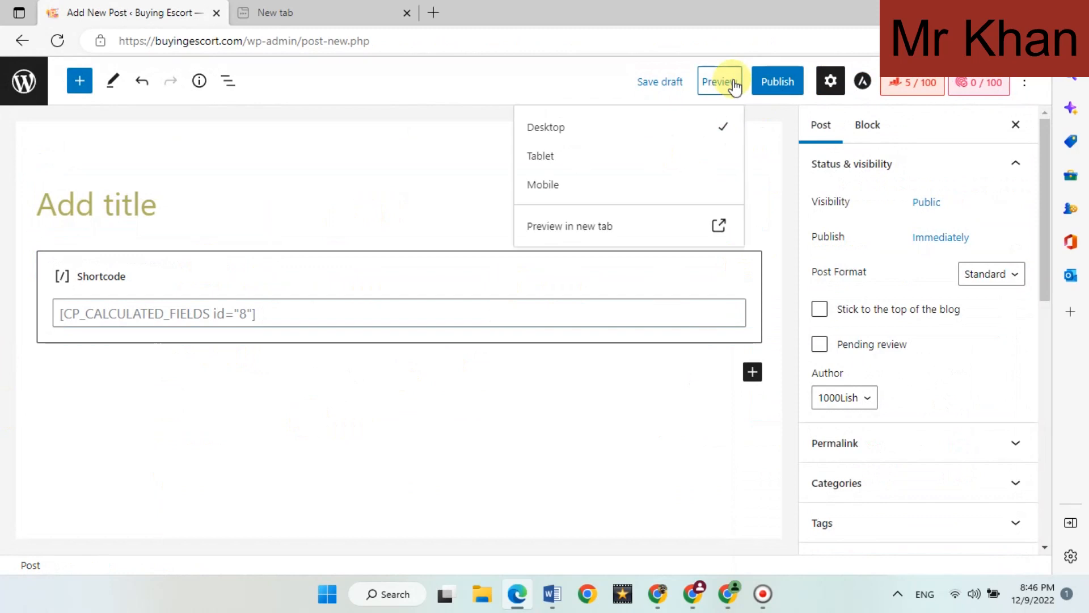
left_click(625, 234)
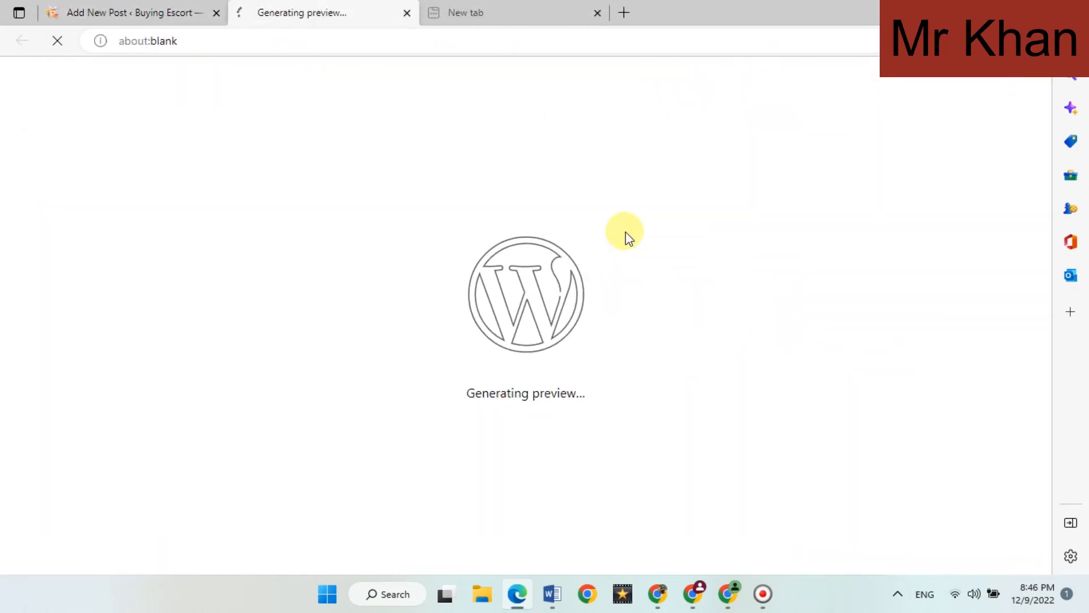
scroll(81, 352, "down", 5)
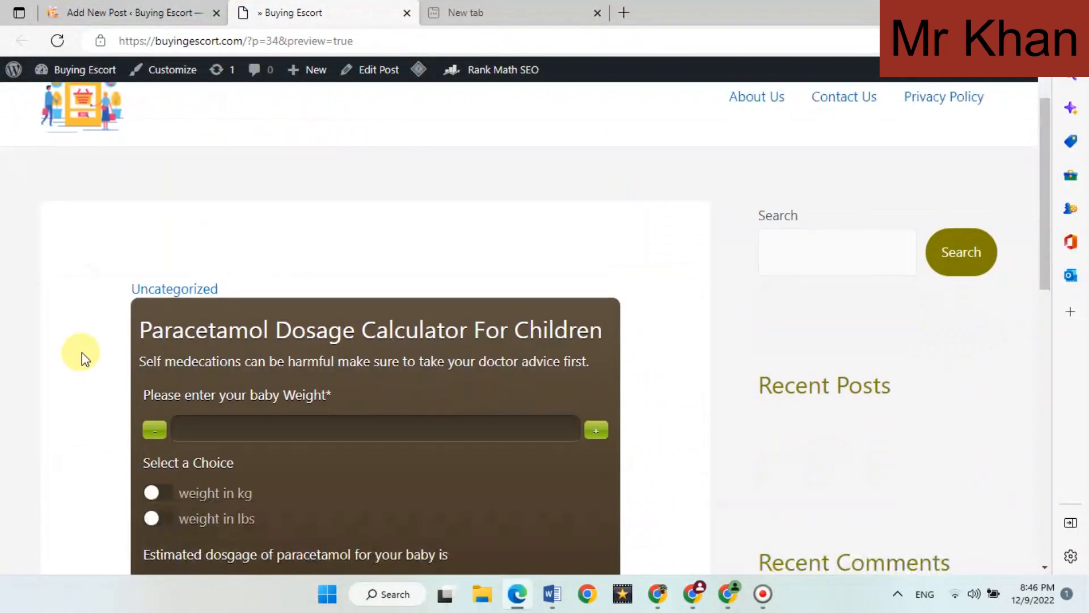
scroll(81, 353, "up", 1)
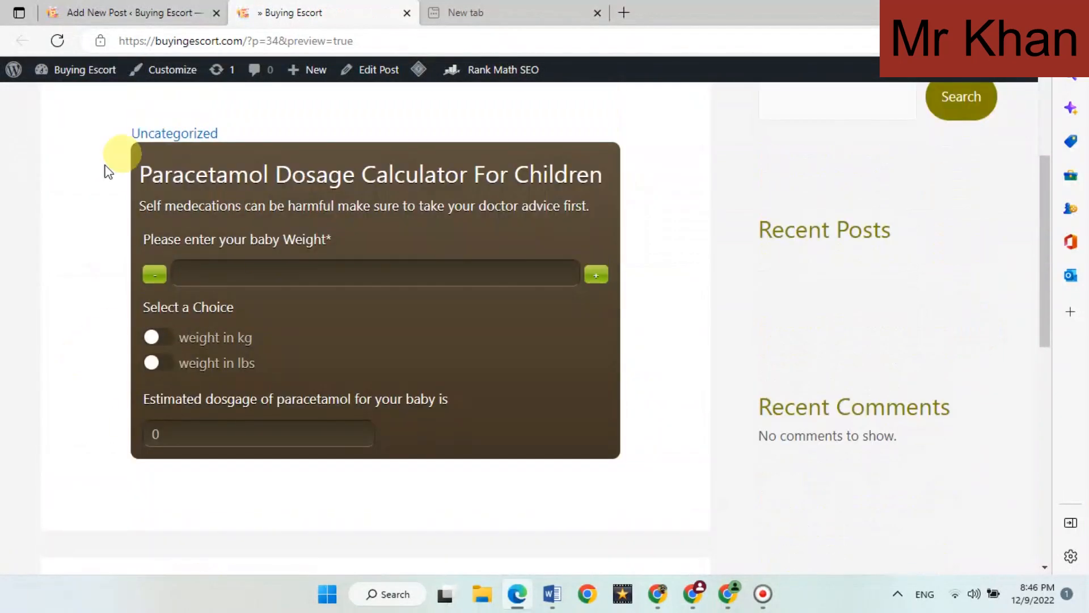
scroll(115, 311, "down", 1)
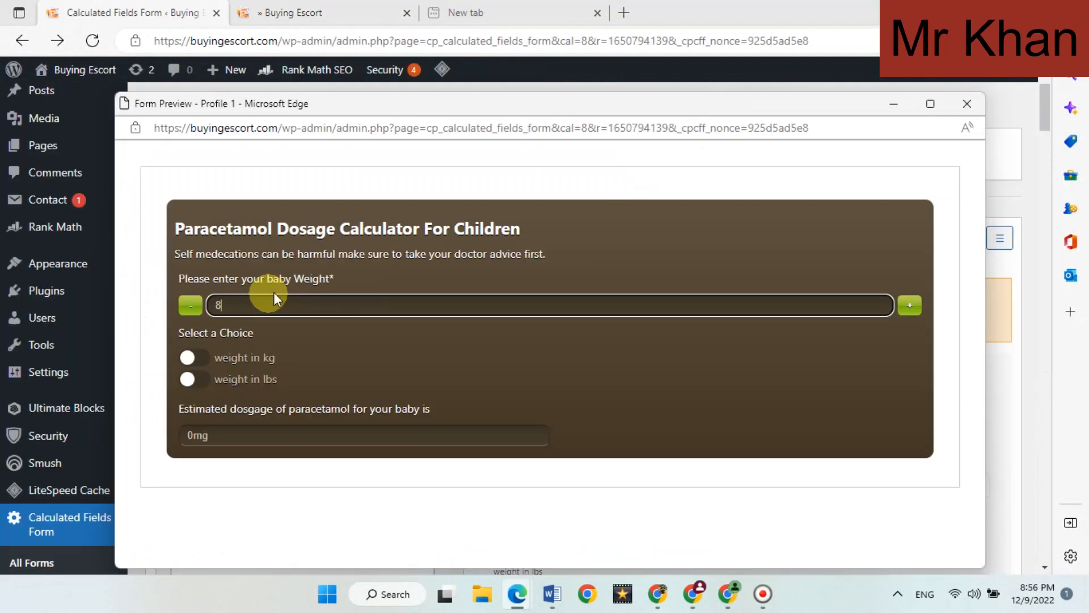
- Test the calculator in the form preview with a baby weight of 8 in kg
left_click(199, 366)
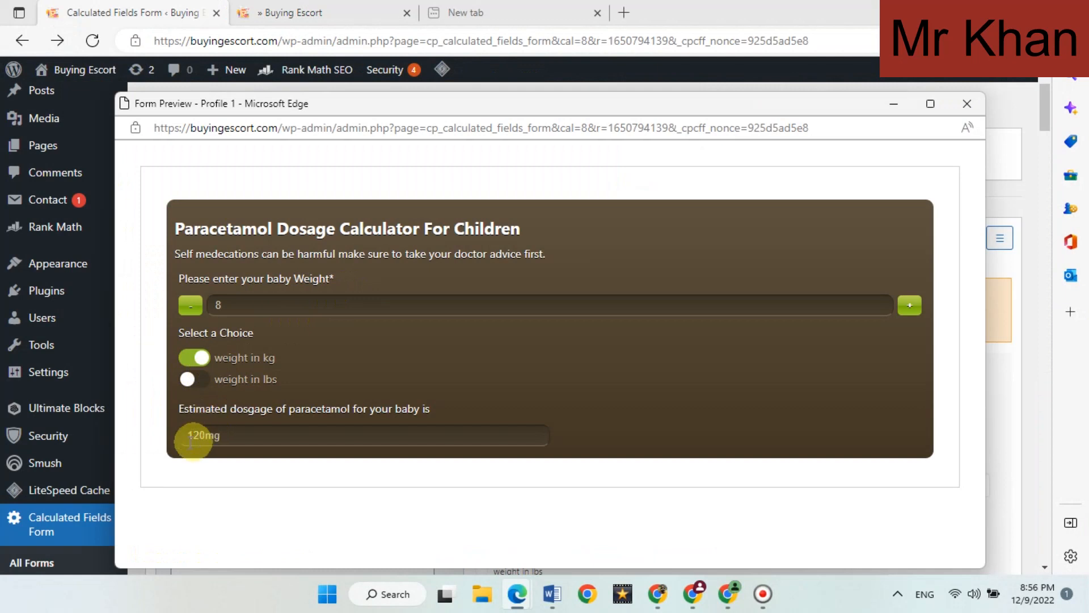